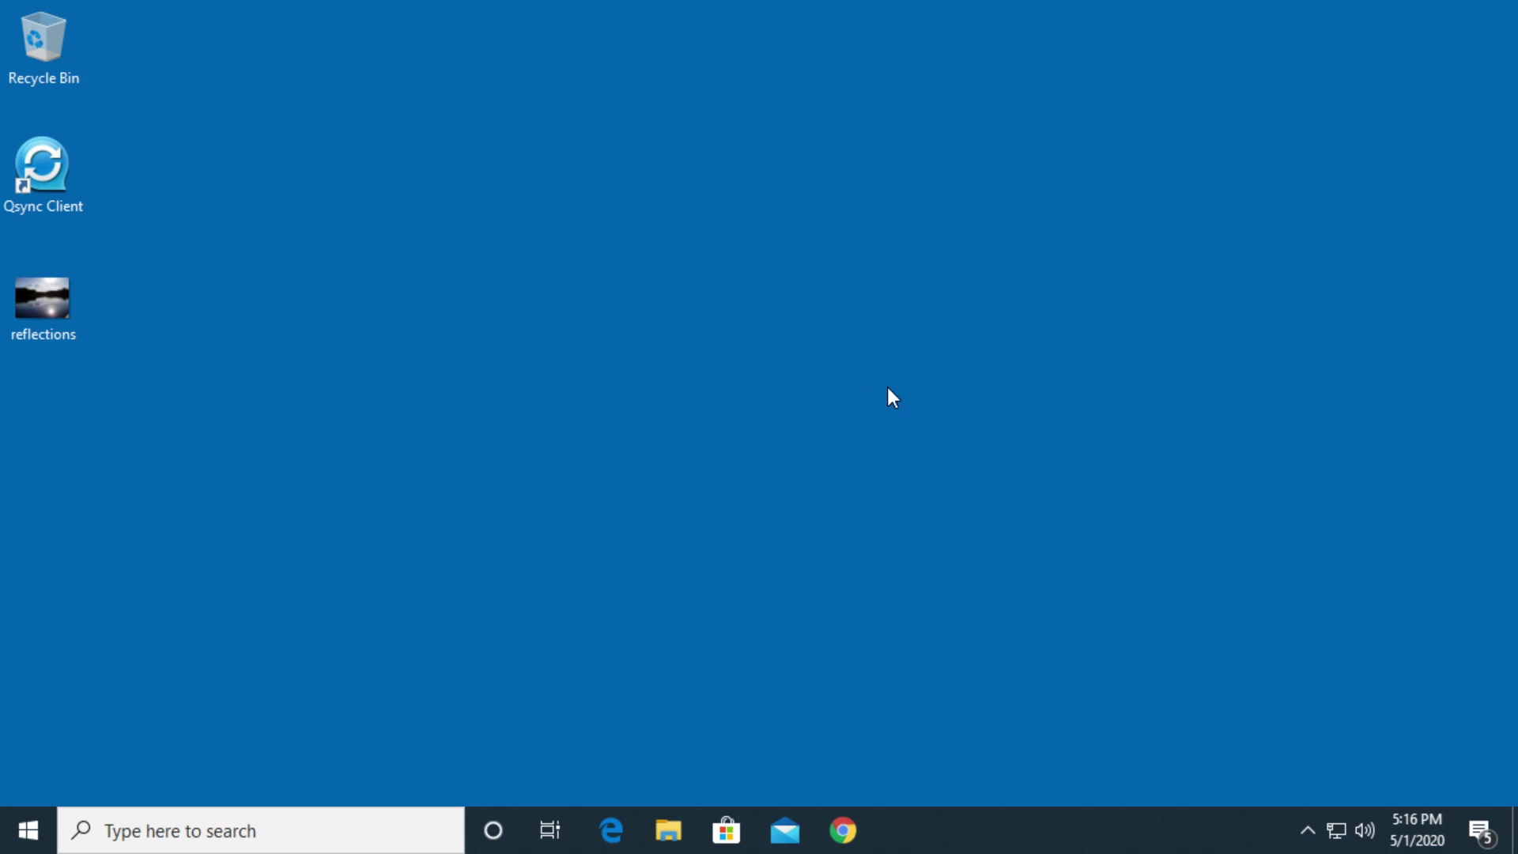
Make a new desktop folder named 'images' and open it in File Explorer
right_click(530, 280)
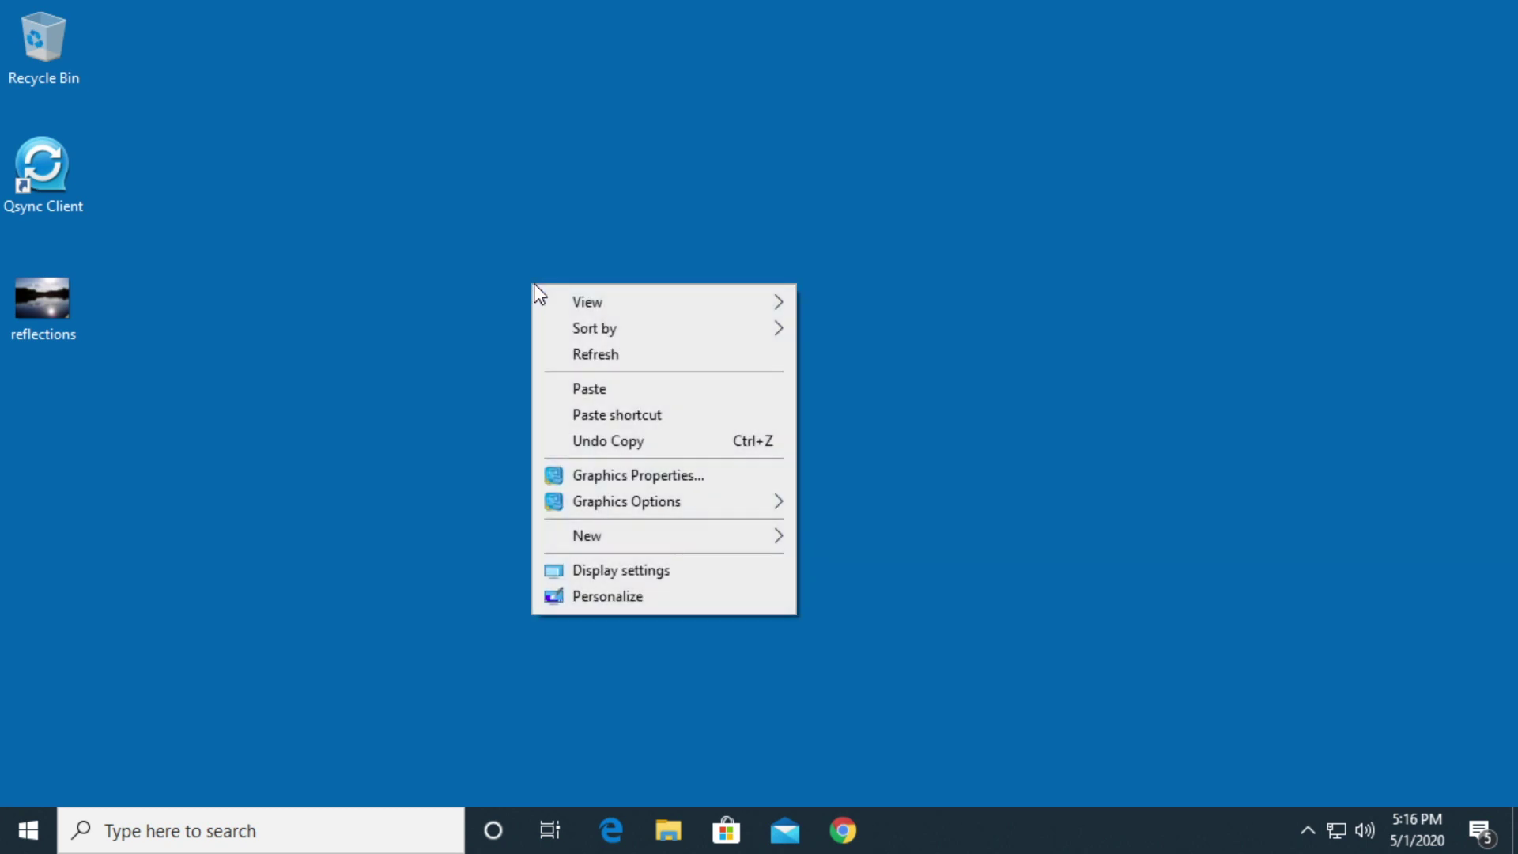
click(592, 530)
click(887, 110)
text(images)
key(Return)
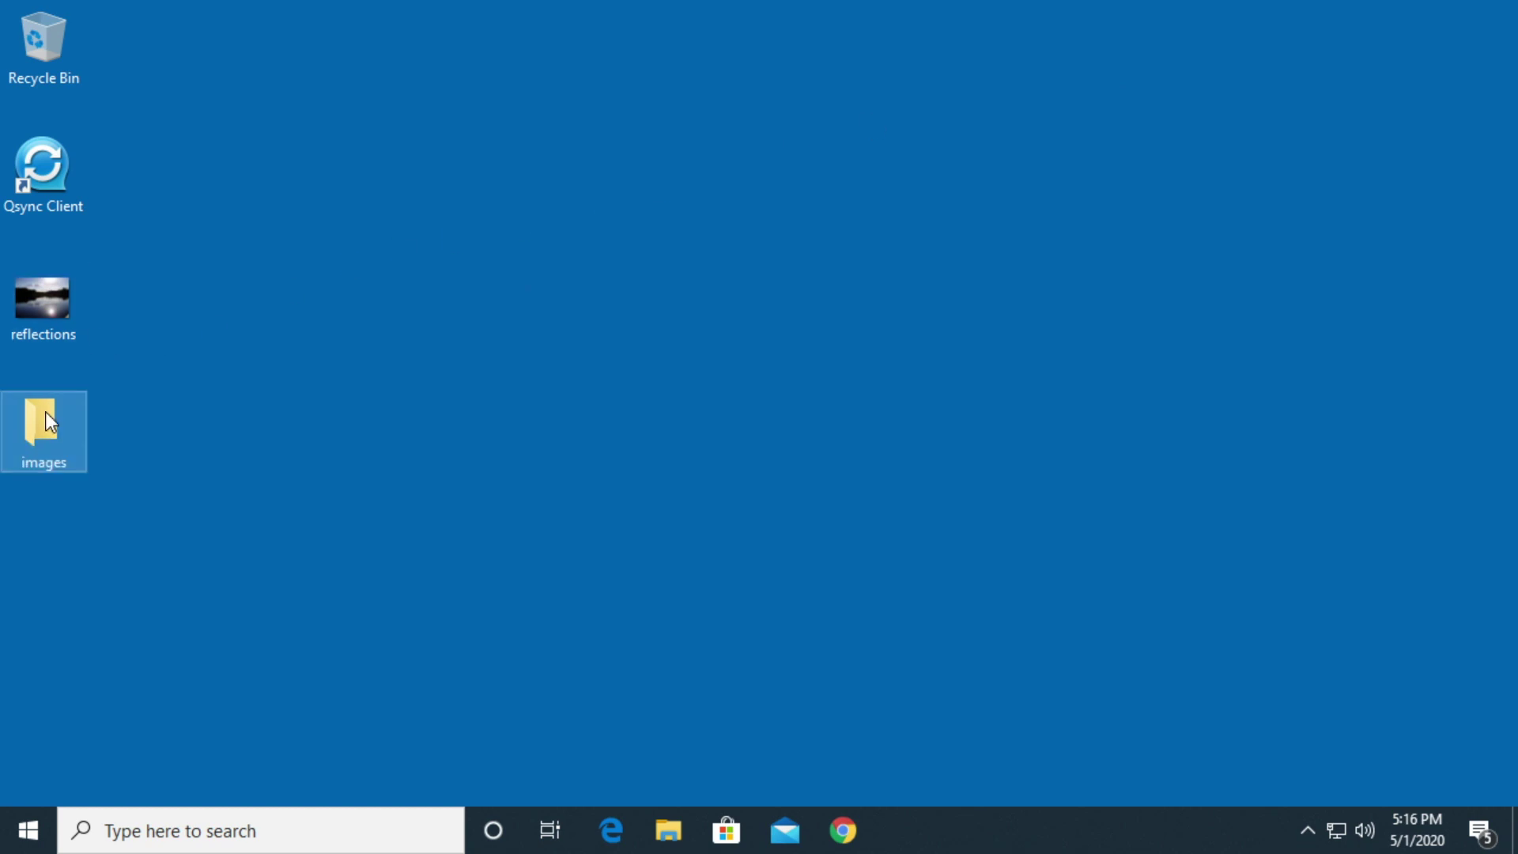
double_click(45, 428)
Drag the reflections JPG from the desktop into the images folder and select it
drag(901, 60, 731, 64)
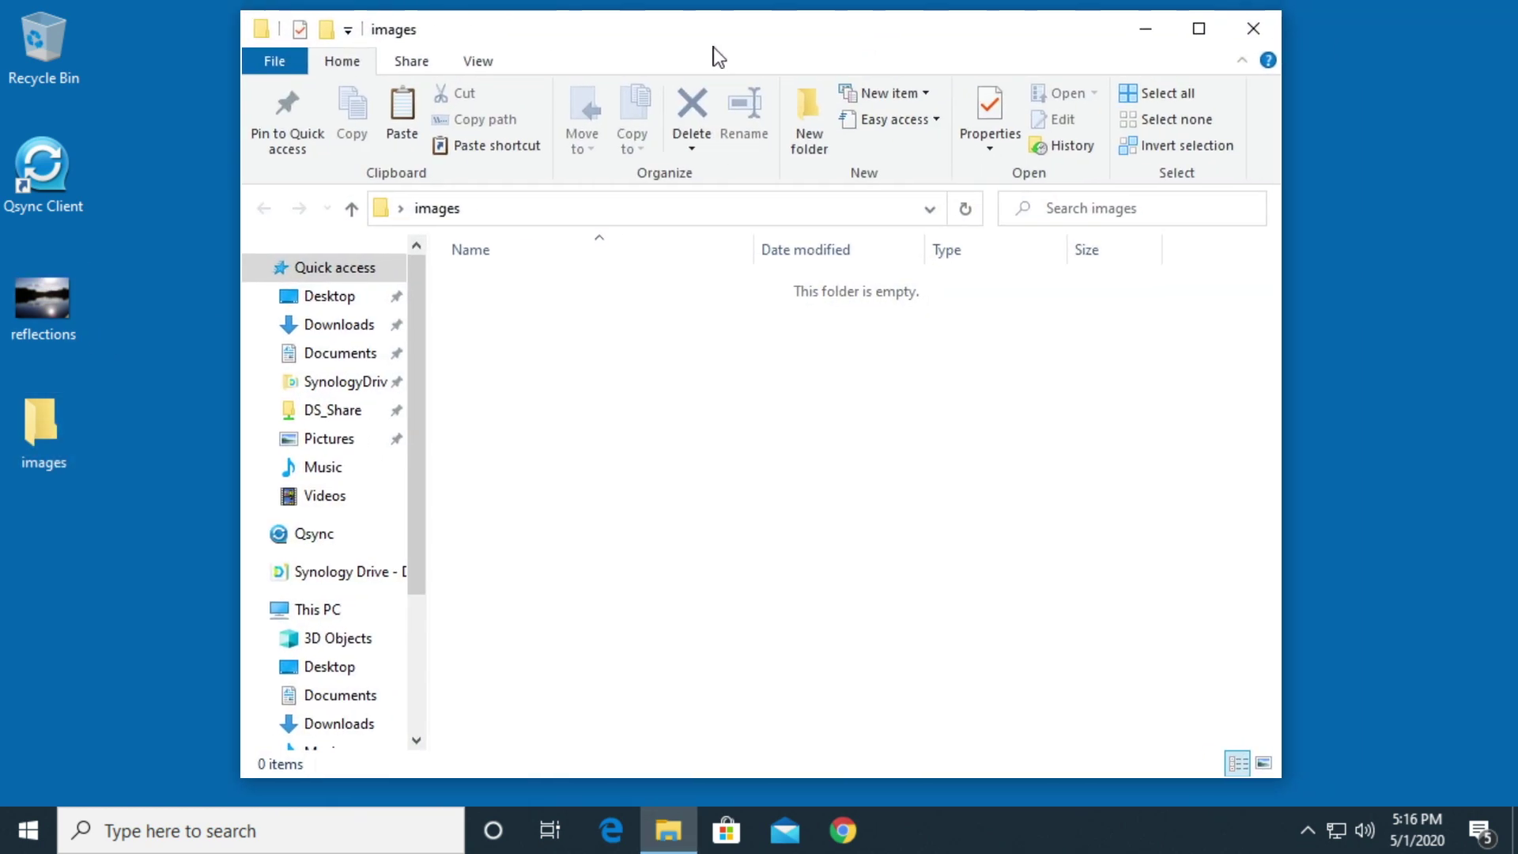
mouse_move(43, 303)
mouse_down()
mouse_move(570, 415)
mouse_move(723, 408)
mouse_up()
click(534, 343)
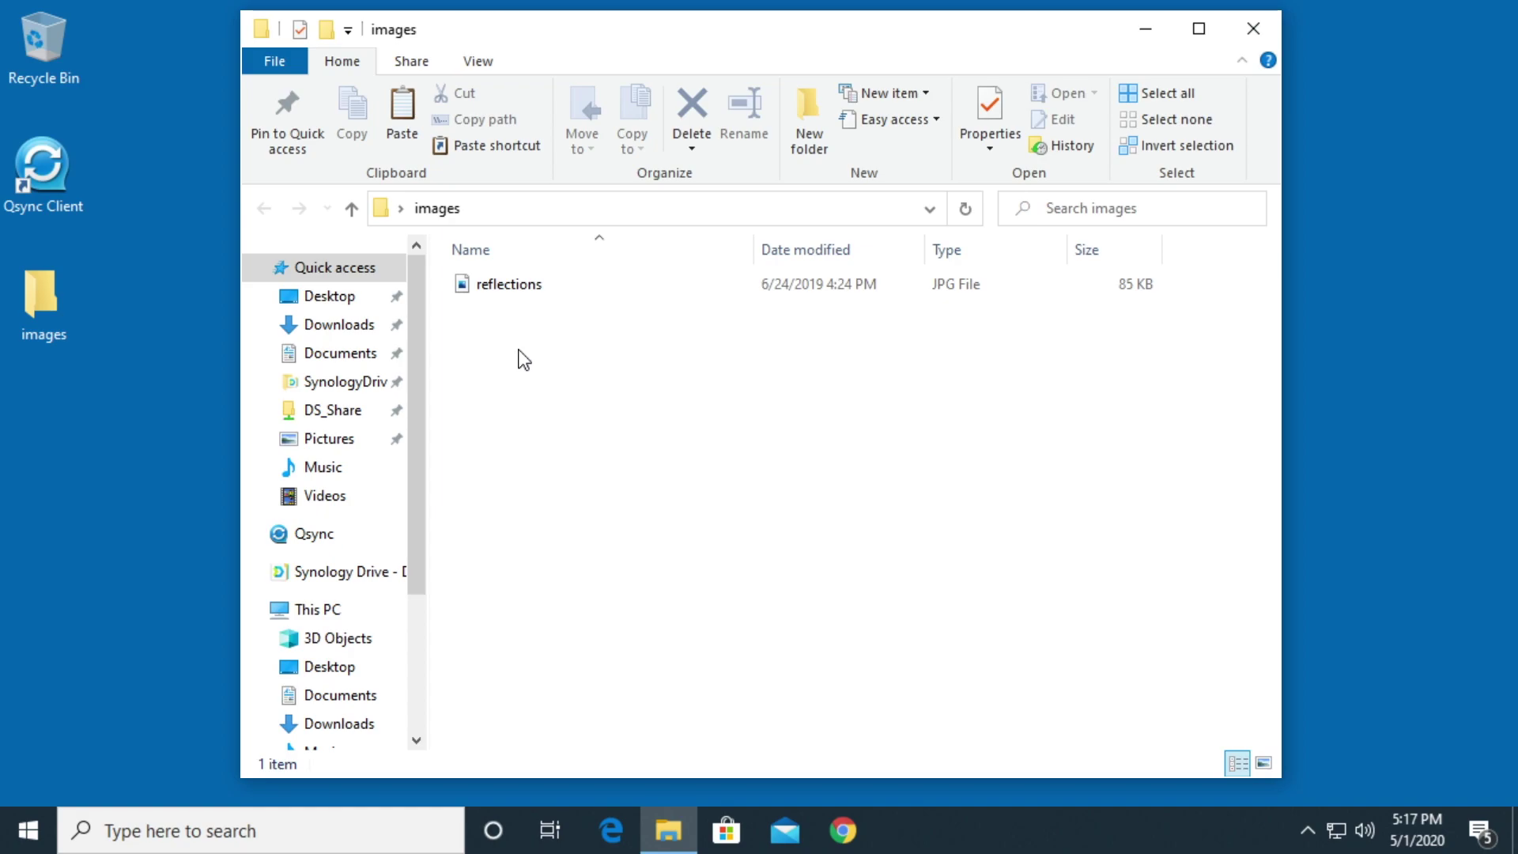
click(526, 290)
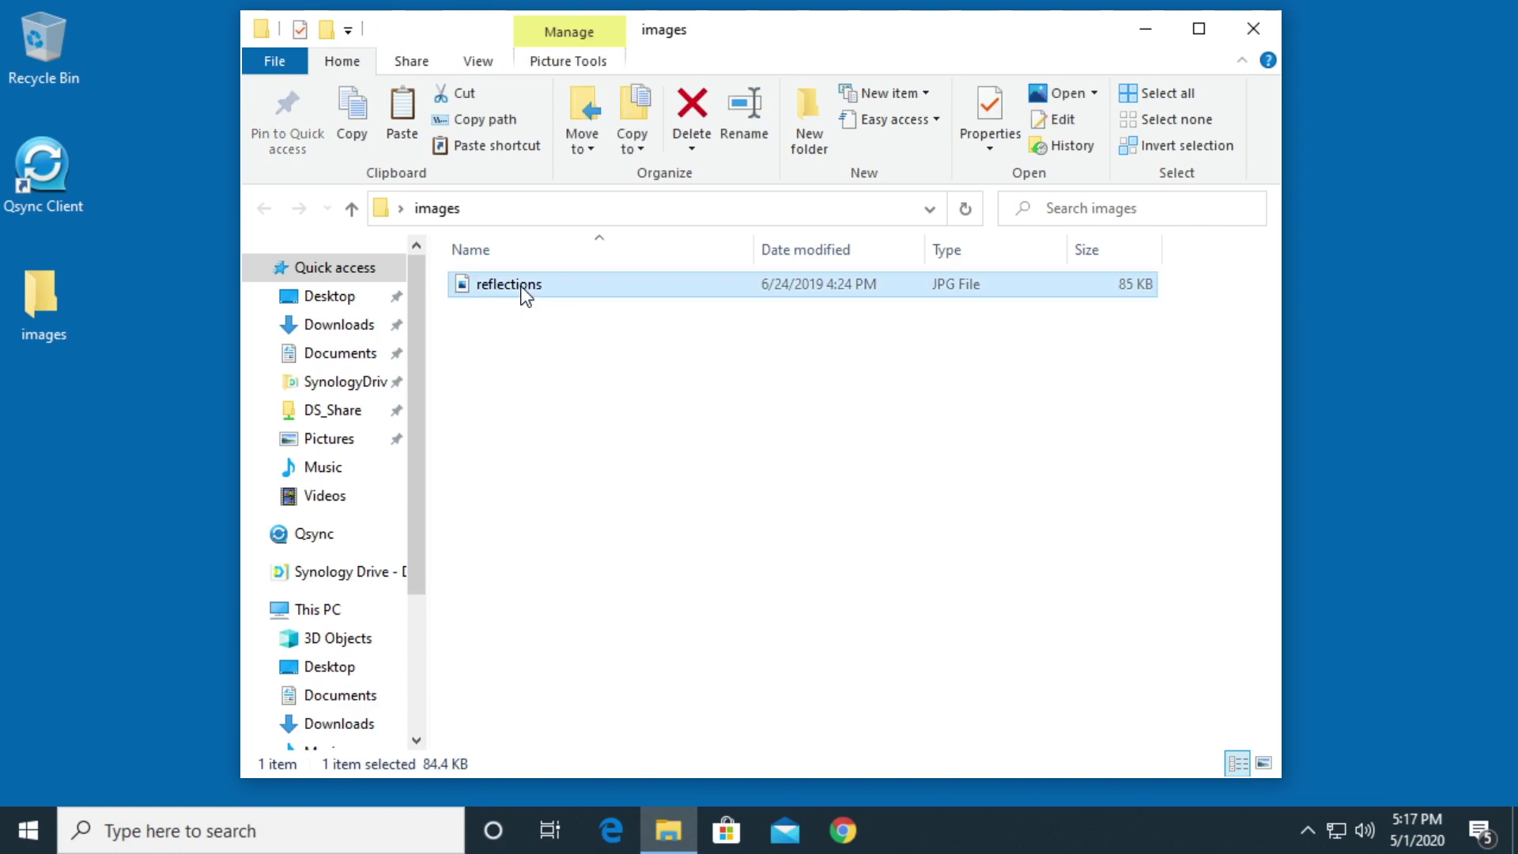
Duplicate the reflections picture by repeated copy-paste until the folder holds 8 files
key(ctrl+c)
key(ctrl+v)
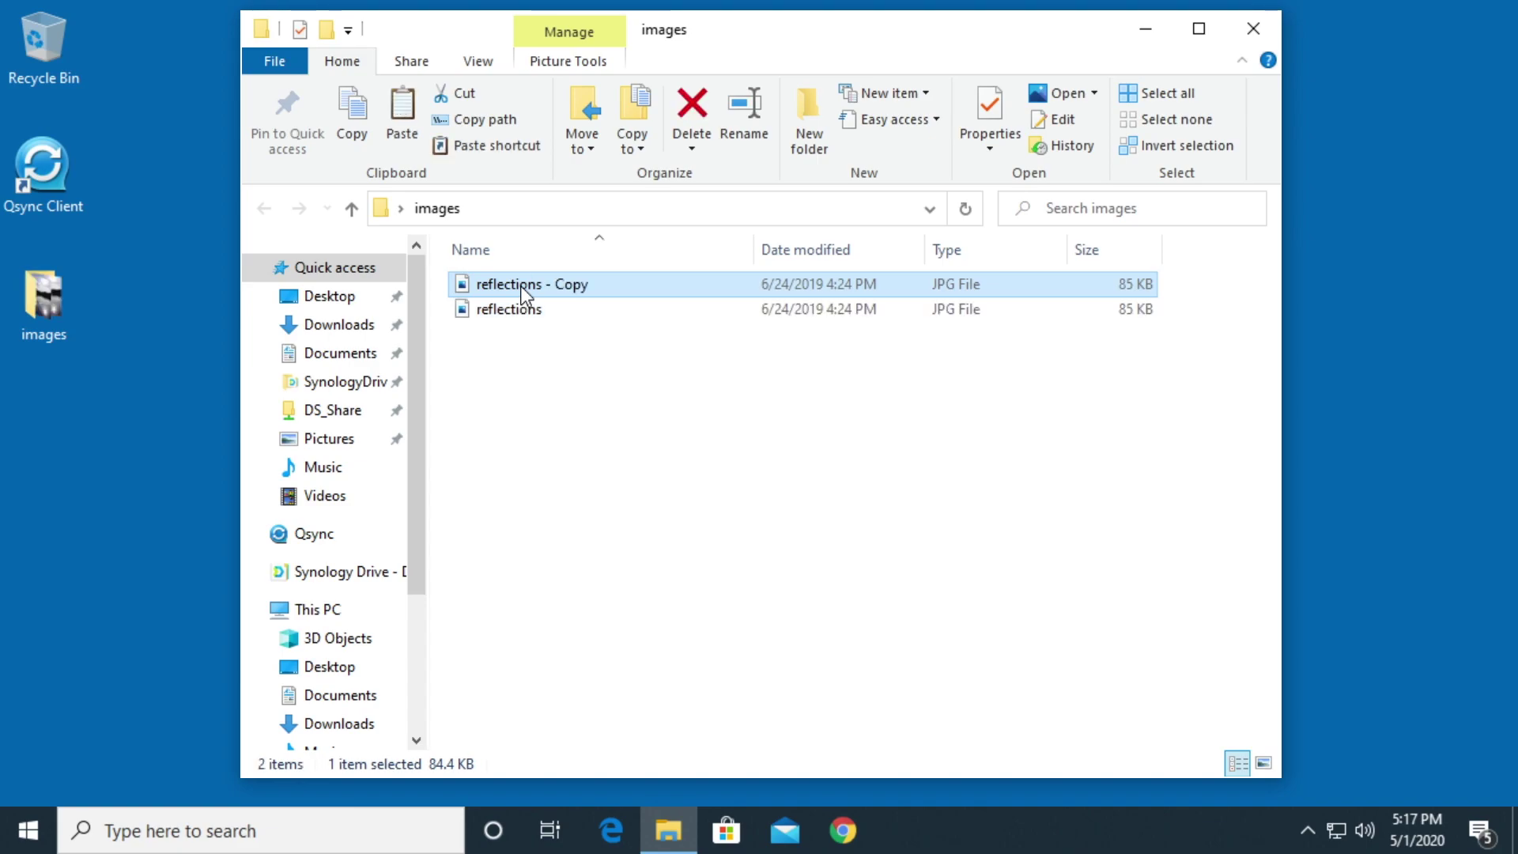
key(ctrl+a)
key(ctrl+c)
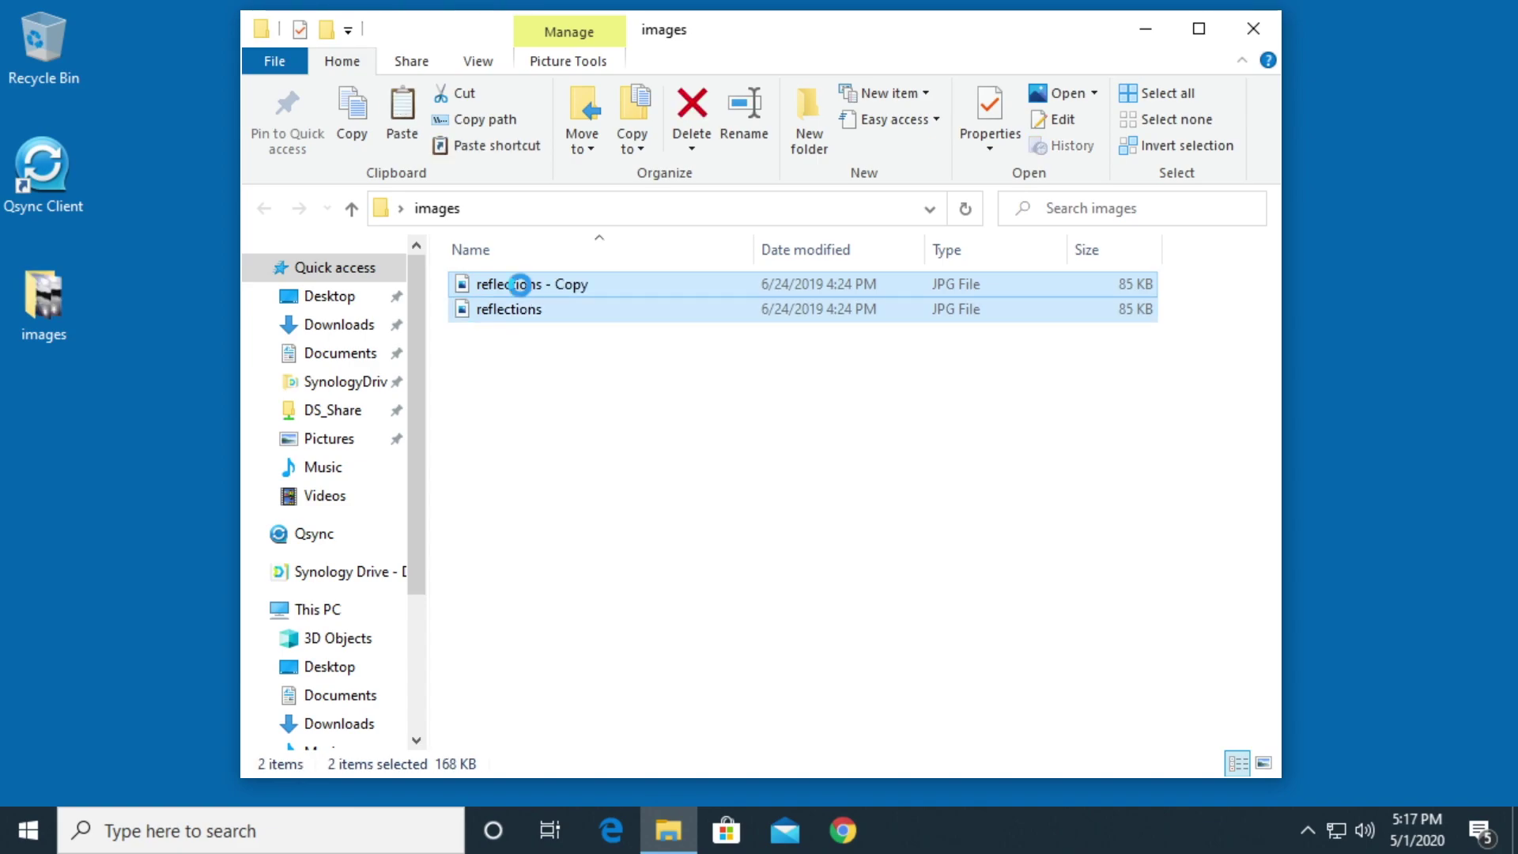
key(ctrl+v)
key(ctrl+a)
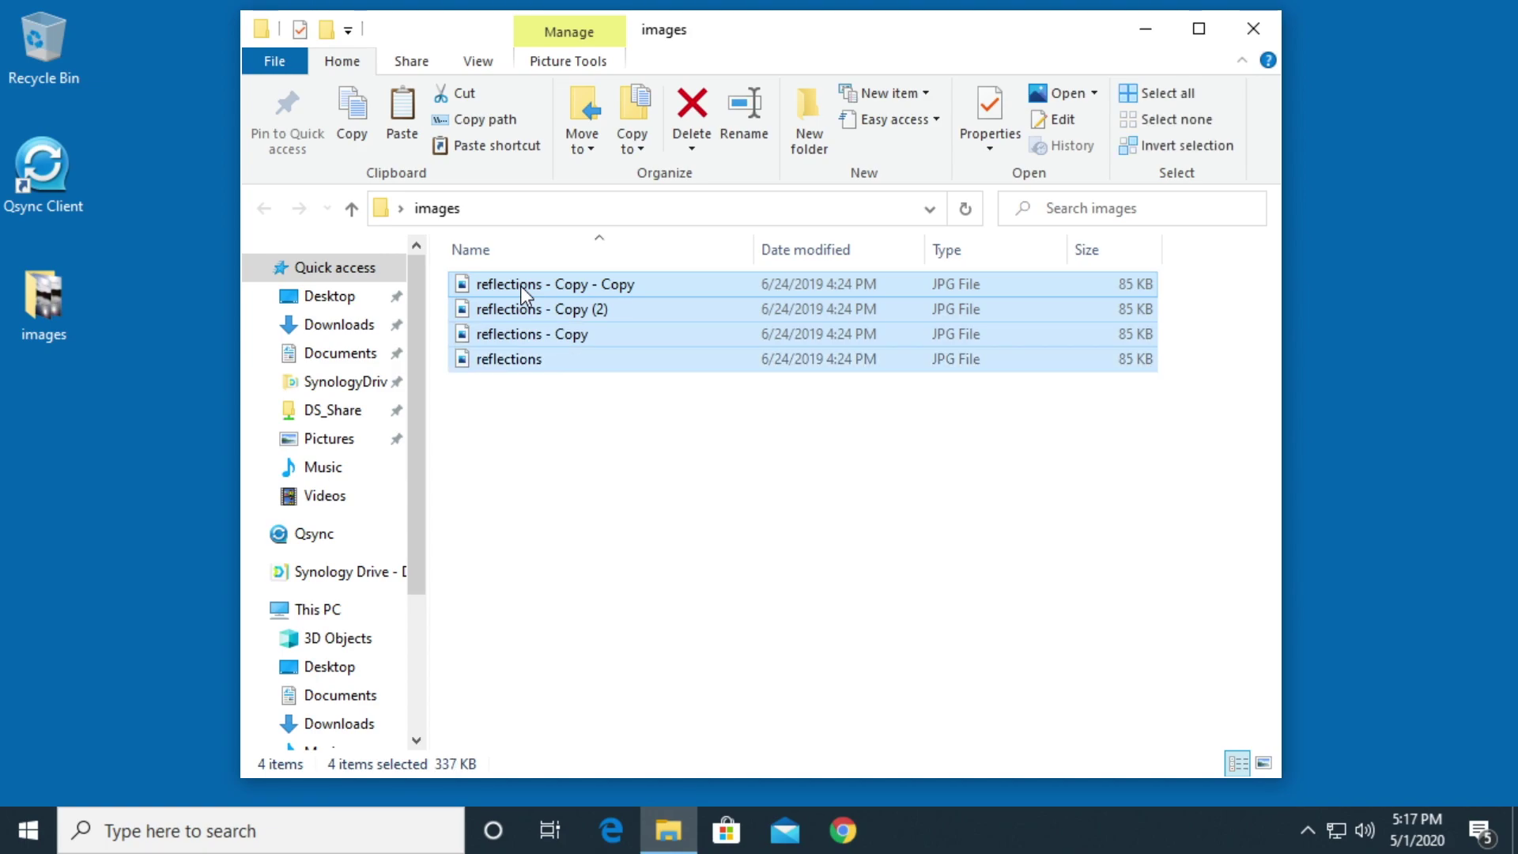
key(ctrl+c)
key(ctrl+v)
key(ctrl+a)
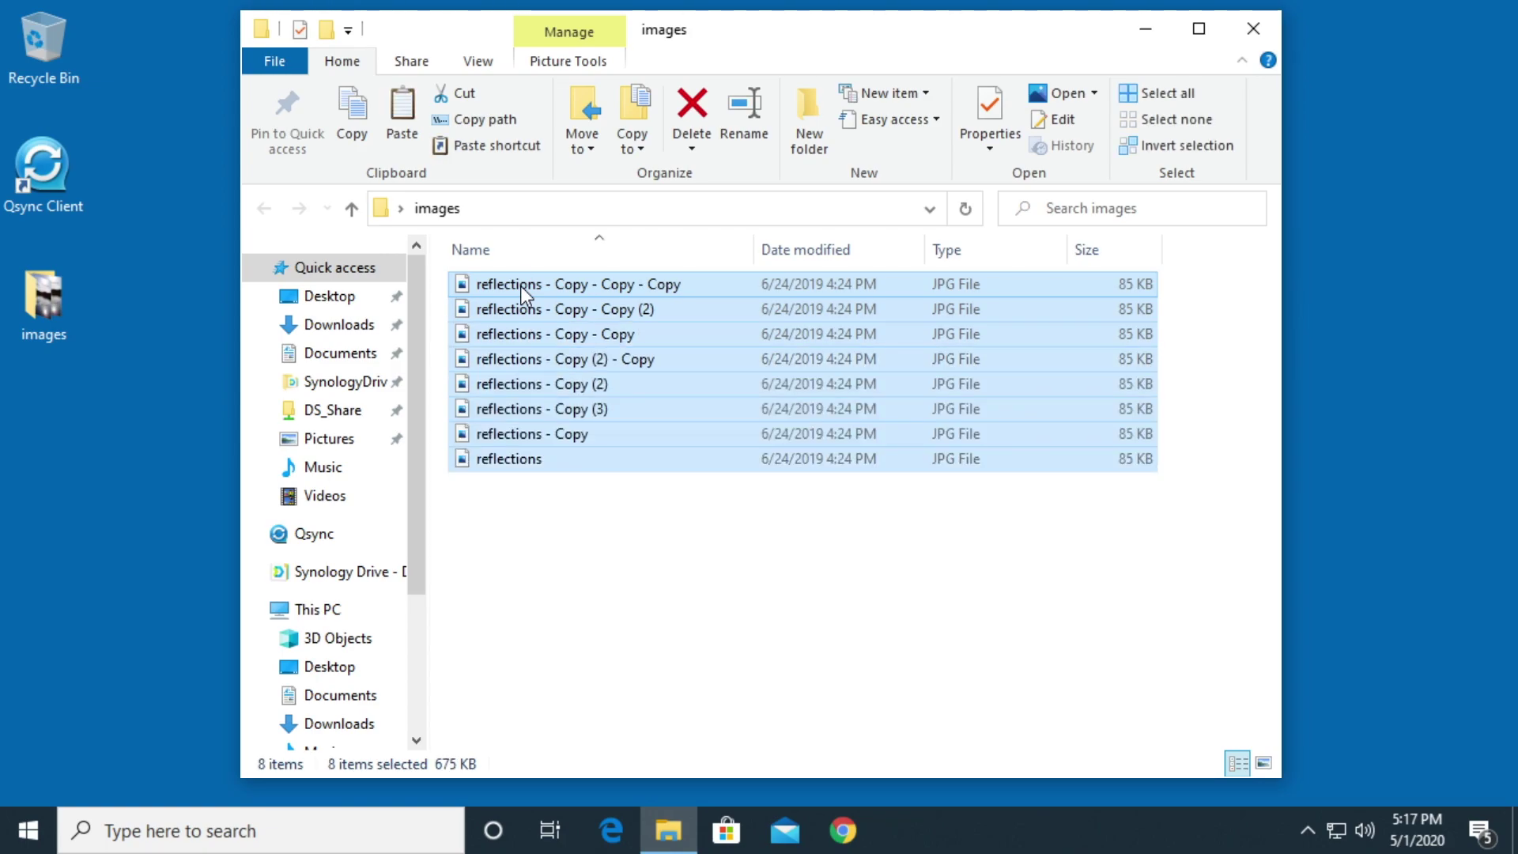
Keep doubling the files by copy-paste, from 8 through 16, 32 and 64 to 128
key(ctrl+c)
key(ctrl+v)
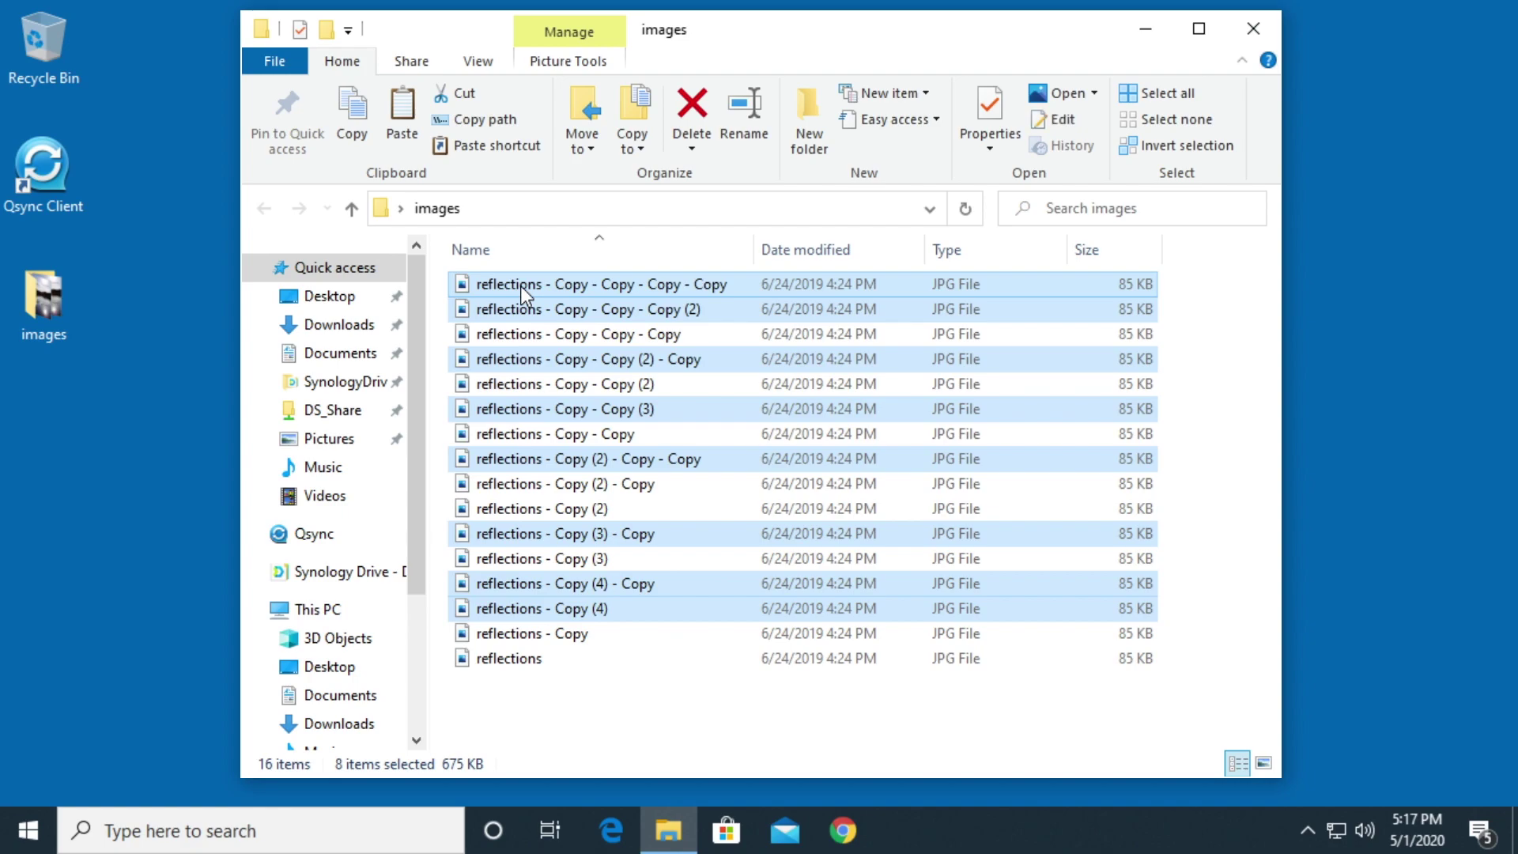
key(ctrl+a)
key(ctrl+c)
key(ctrl+v)
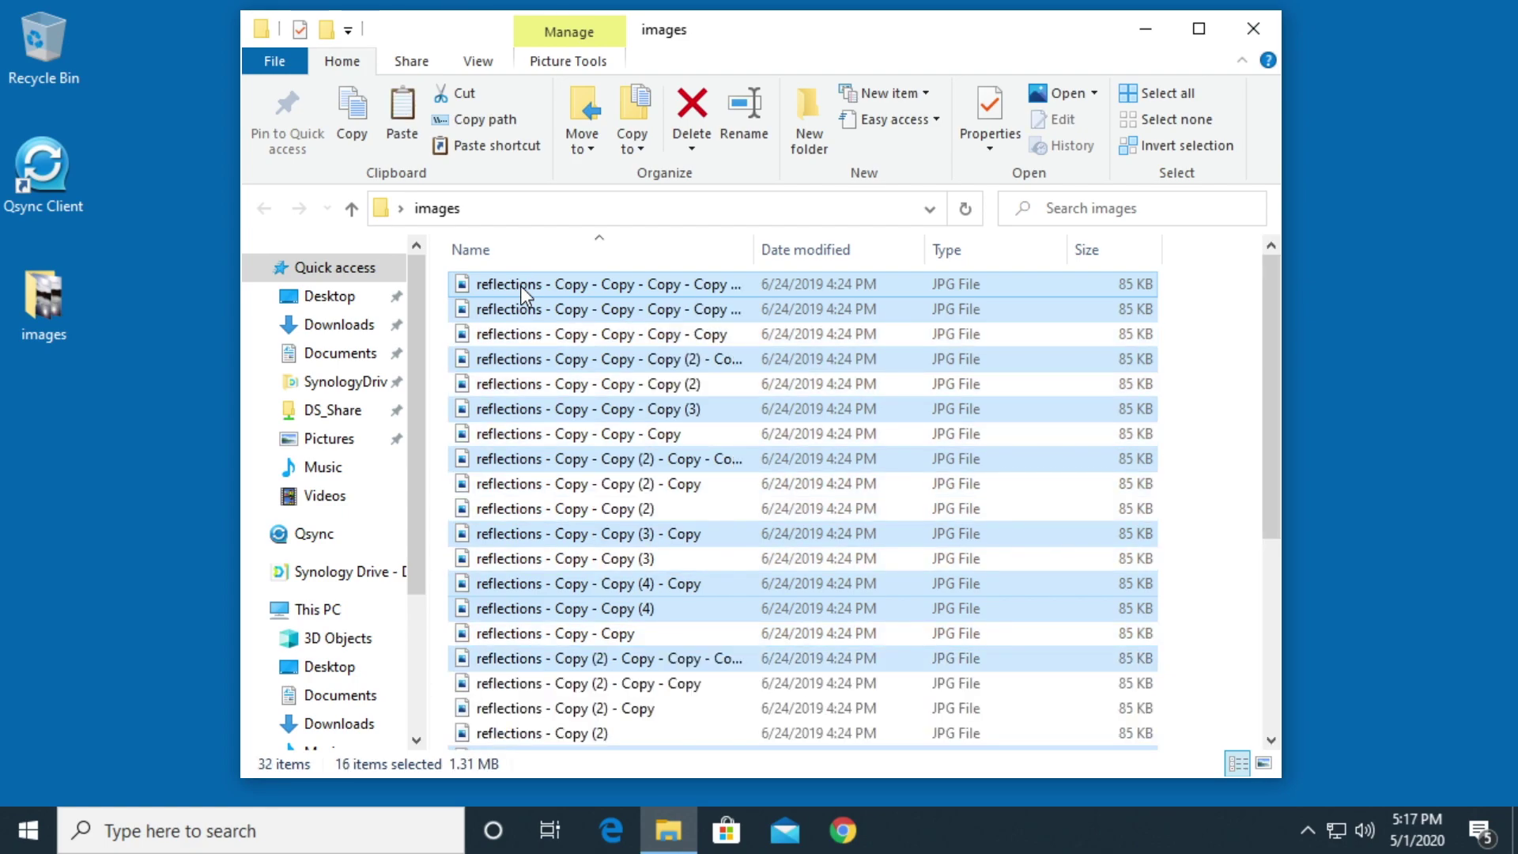
key(ctrl+a)
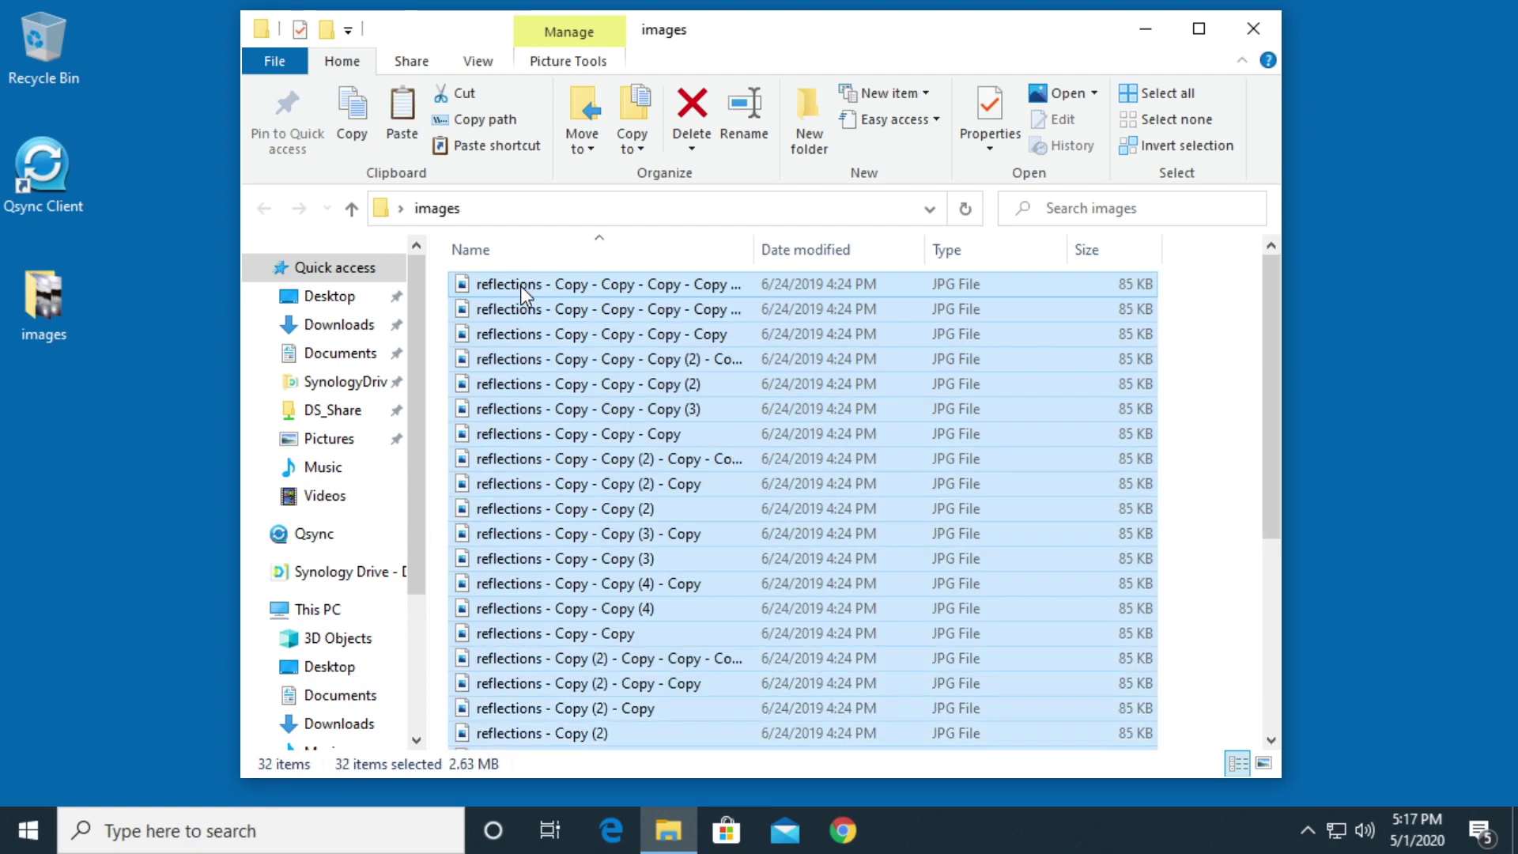
key(ctrl+c)
key(ctrl+v)
key(ctrl+a)
key(ctrl+c)
key(ctrl+v)
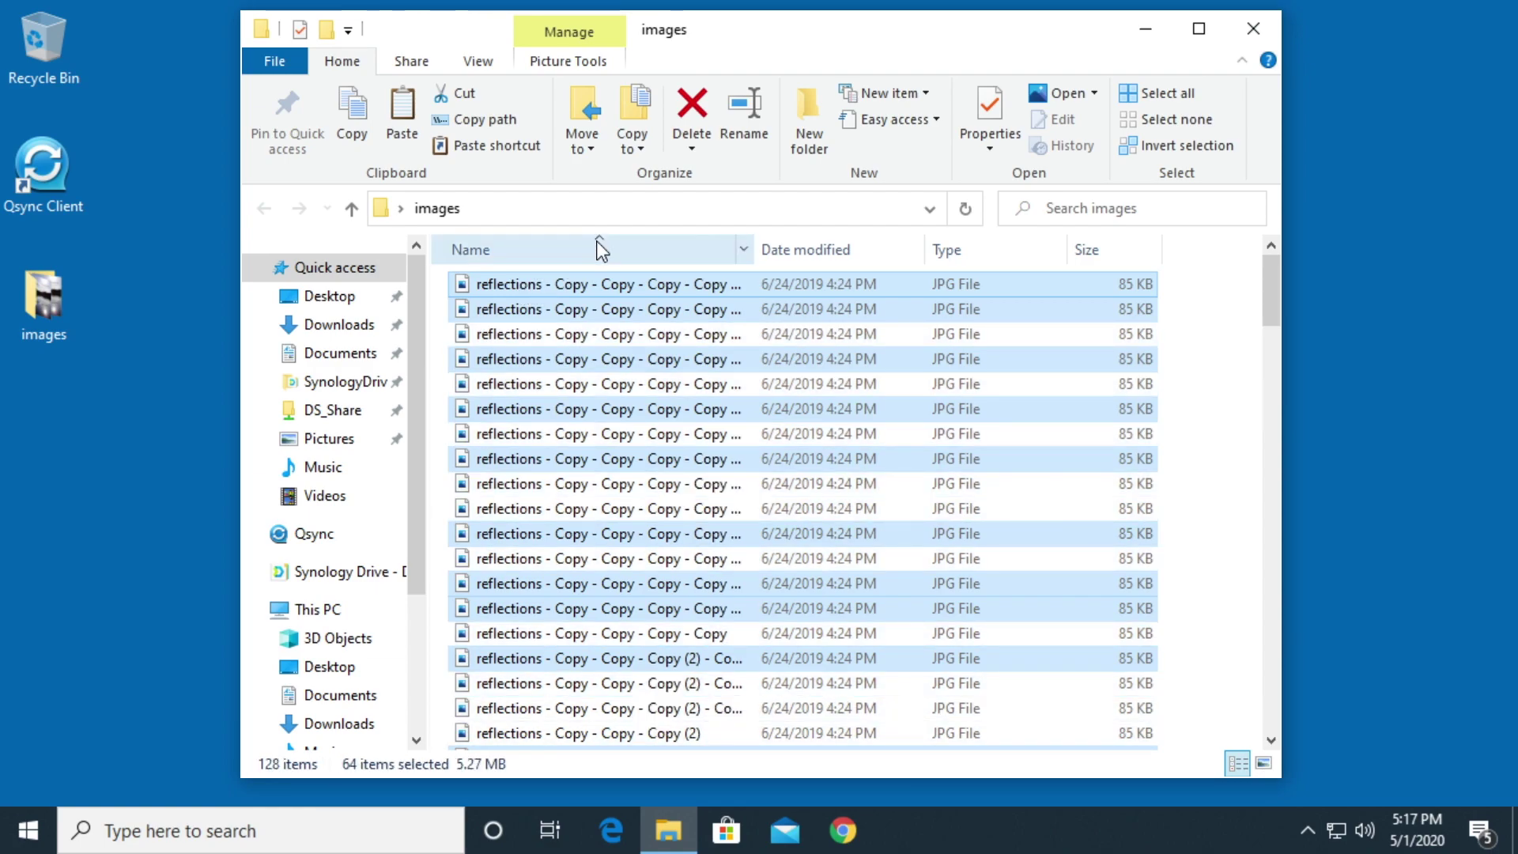
Select every one of the 128 reflections copies in the images folder
click(624, 299)
scroll(623, 299, down, 5)
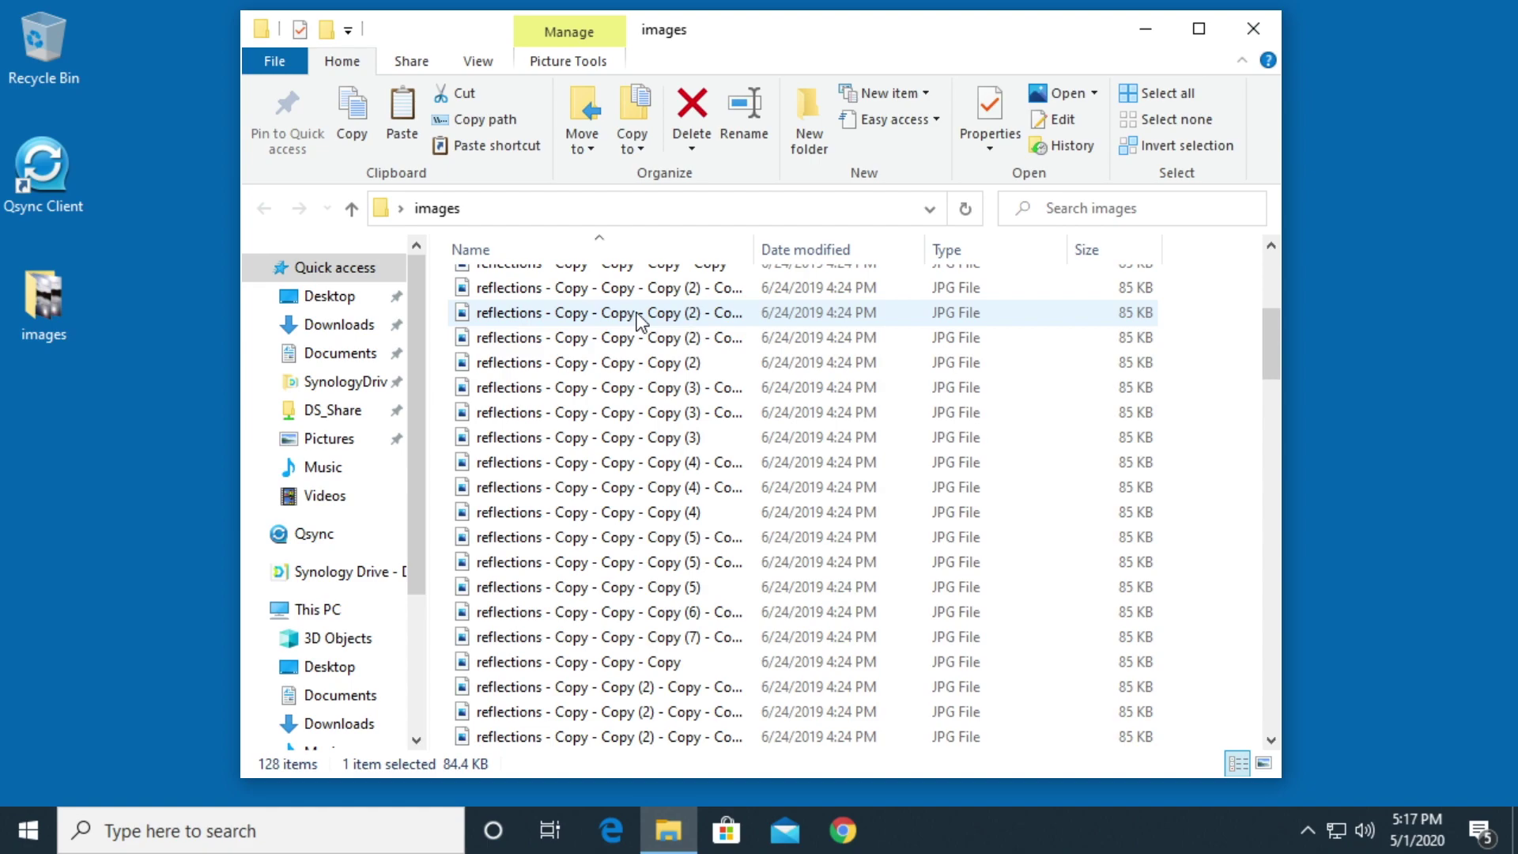
scroll(638, 320, up, 5)
click(596, 309)
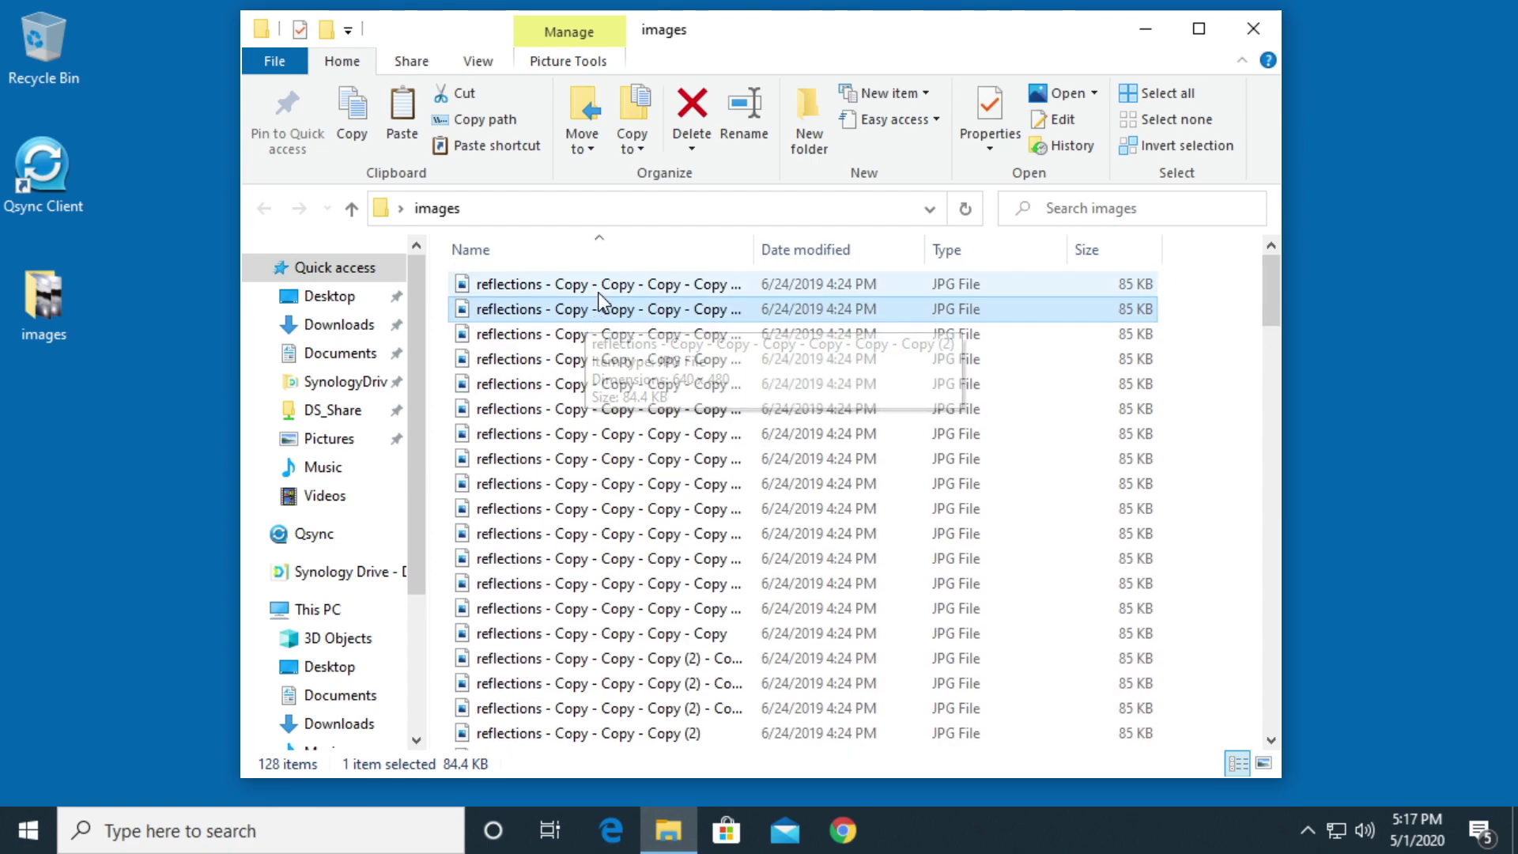
scroll(586, 521, down, 5)
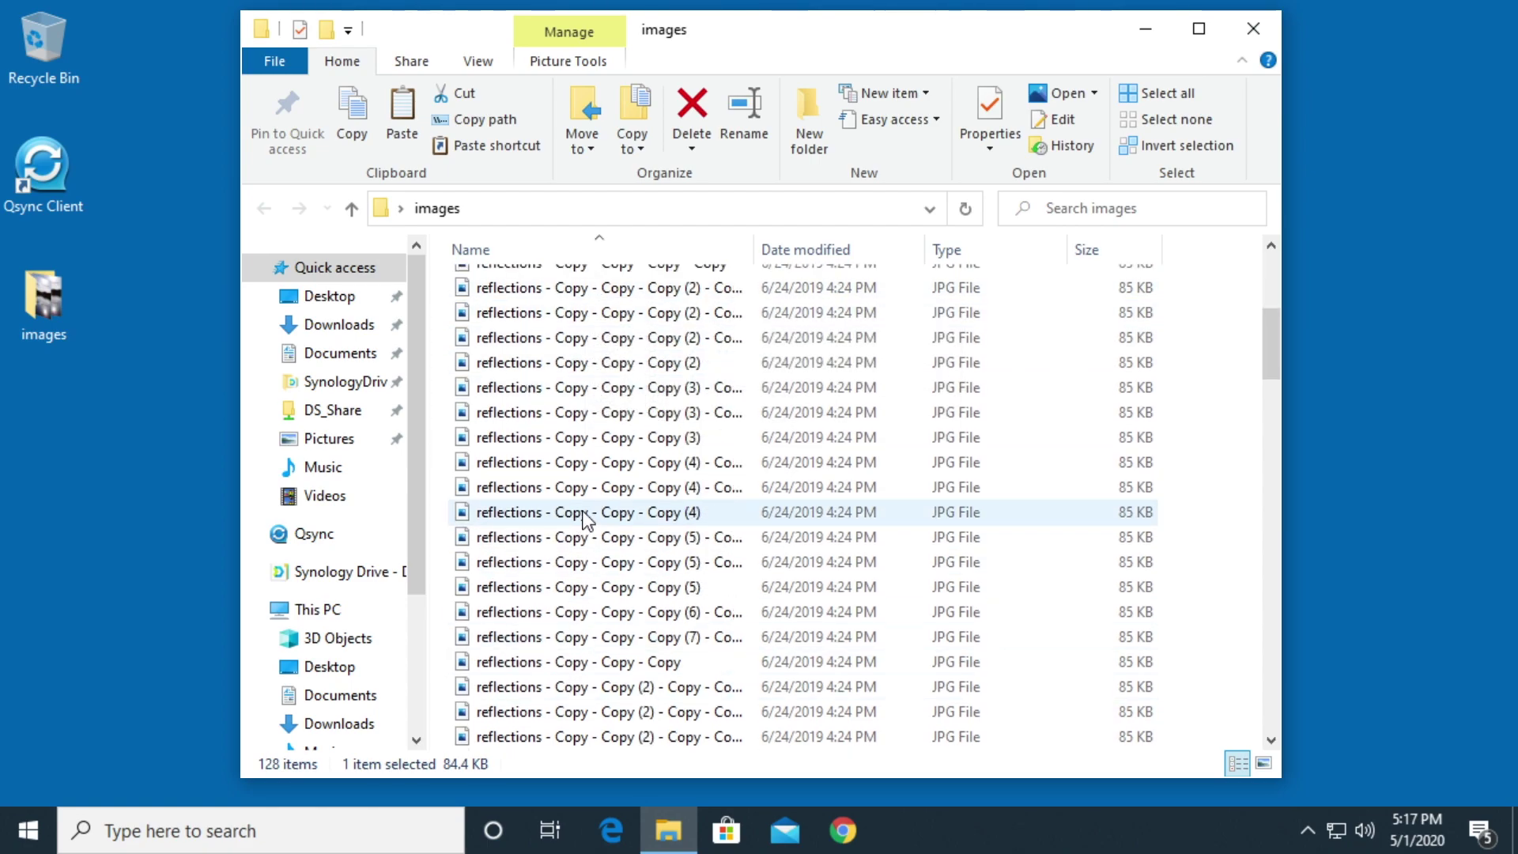
scroll(586, 521, up, 3)
scroll(586, 523, up, 3)
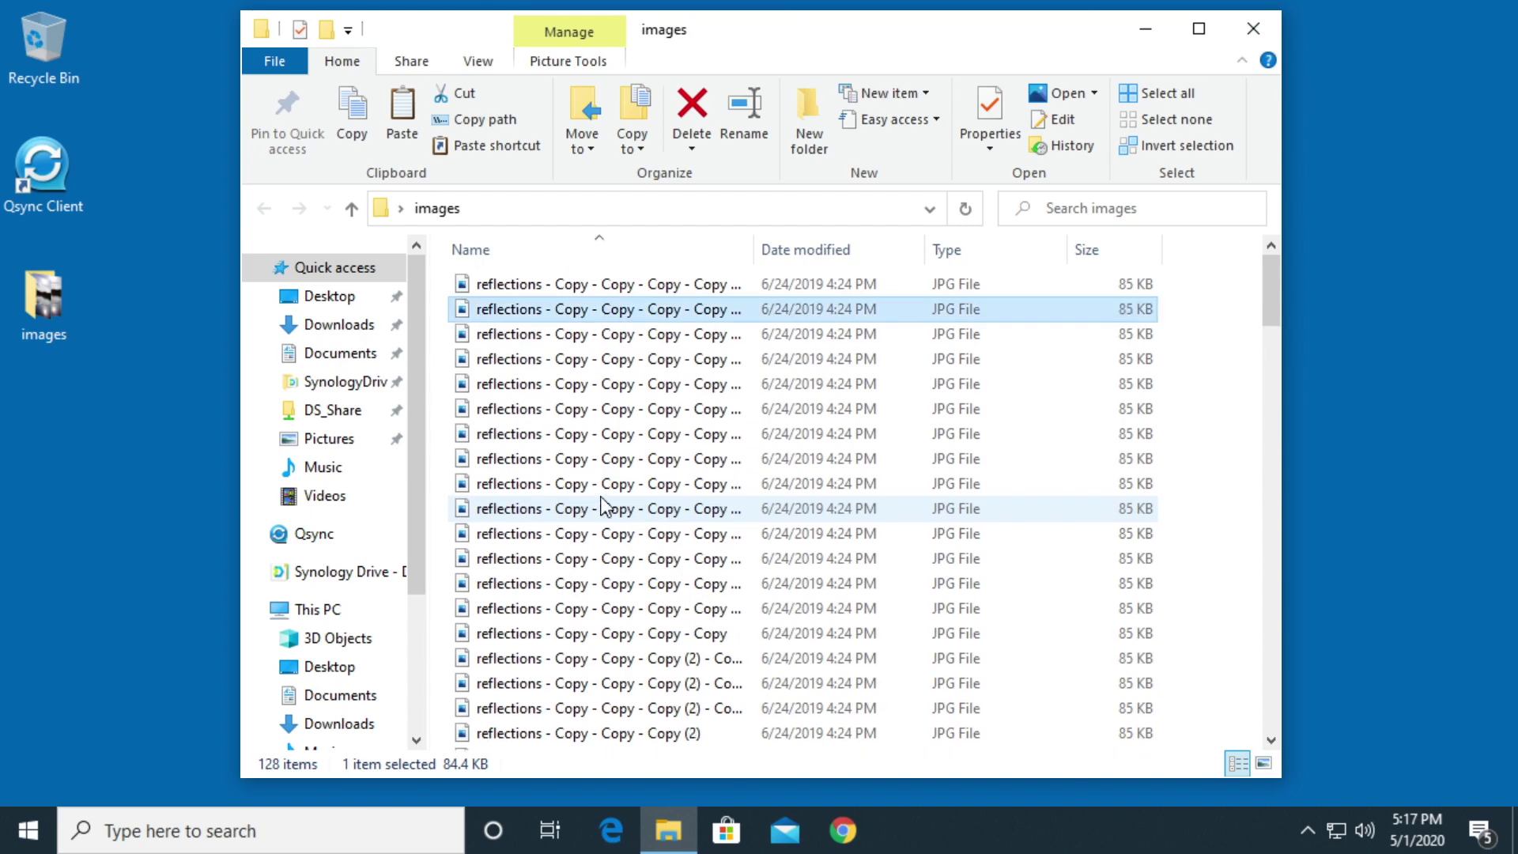
click(599, 459)
mouse_move(559, 408)
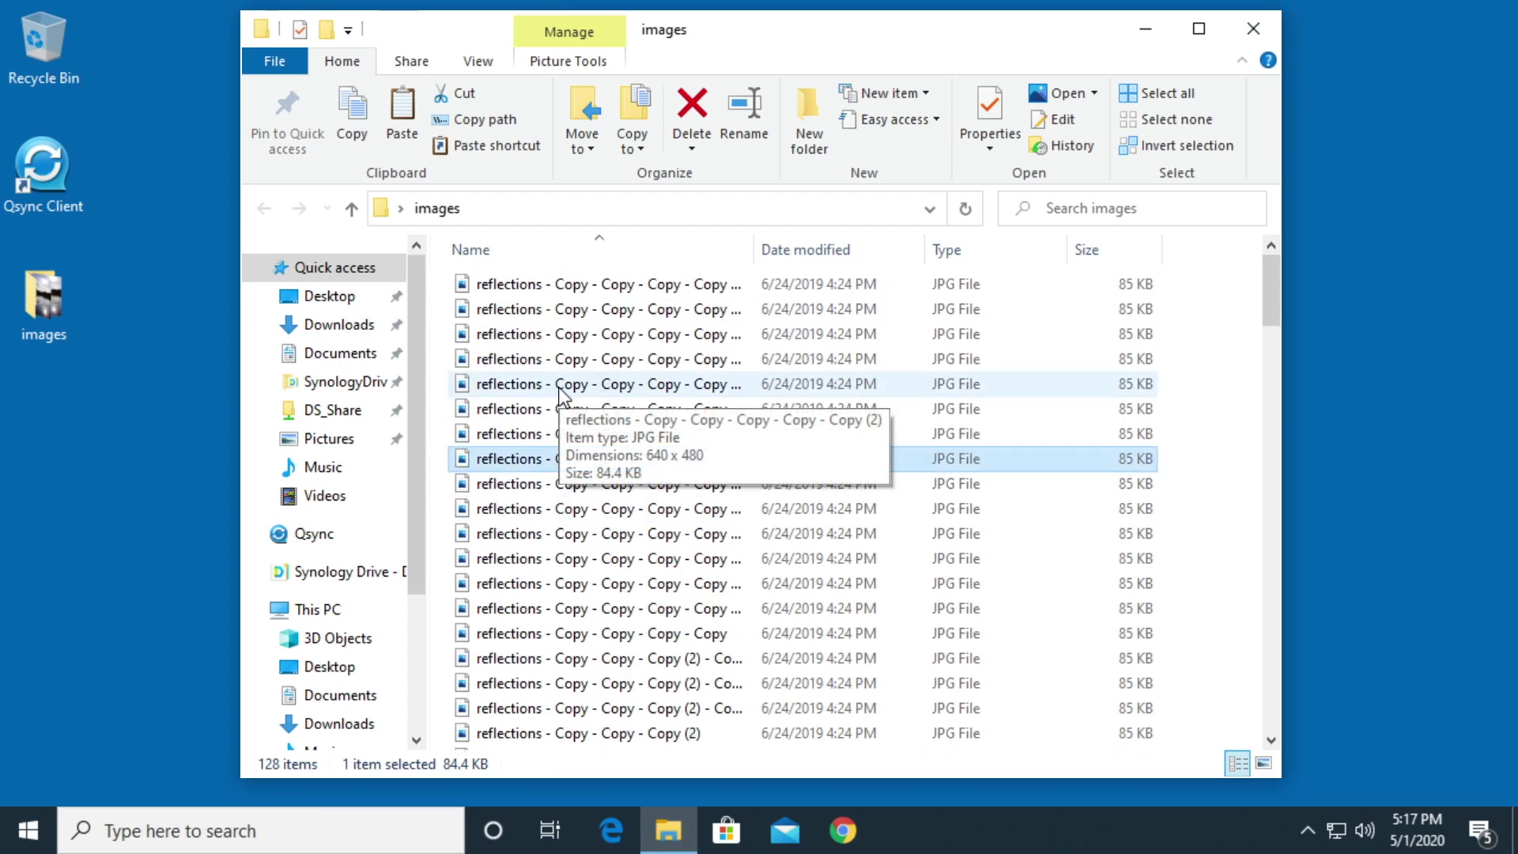
key(ctrl+a)
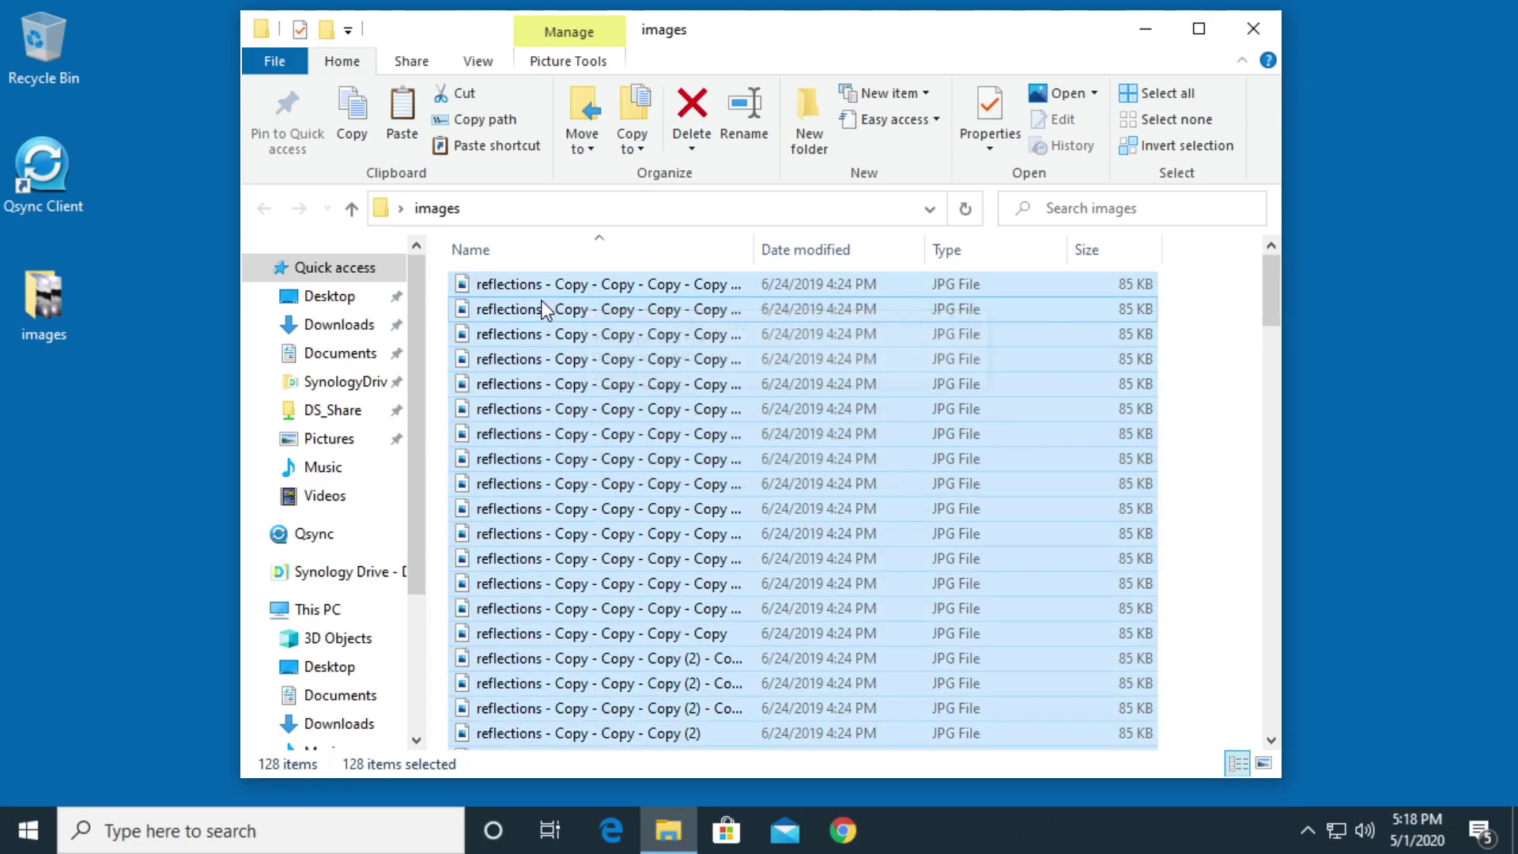
Batch-rename the 128 selected files to 'photo', giving photo (1) through photo (128)
right_click(542, 299)
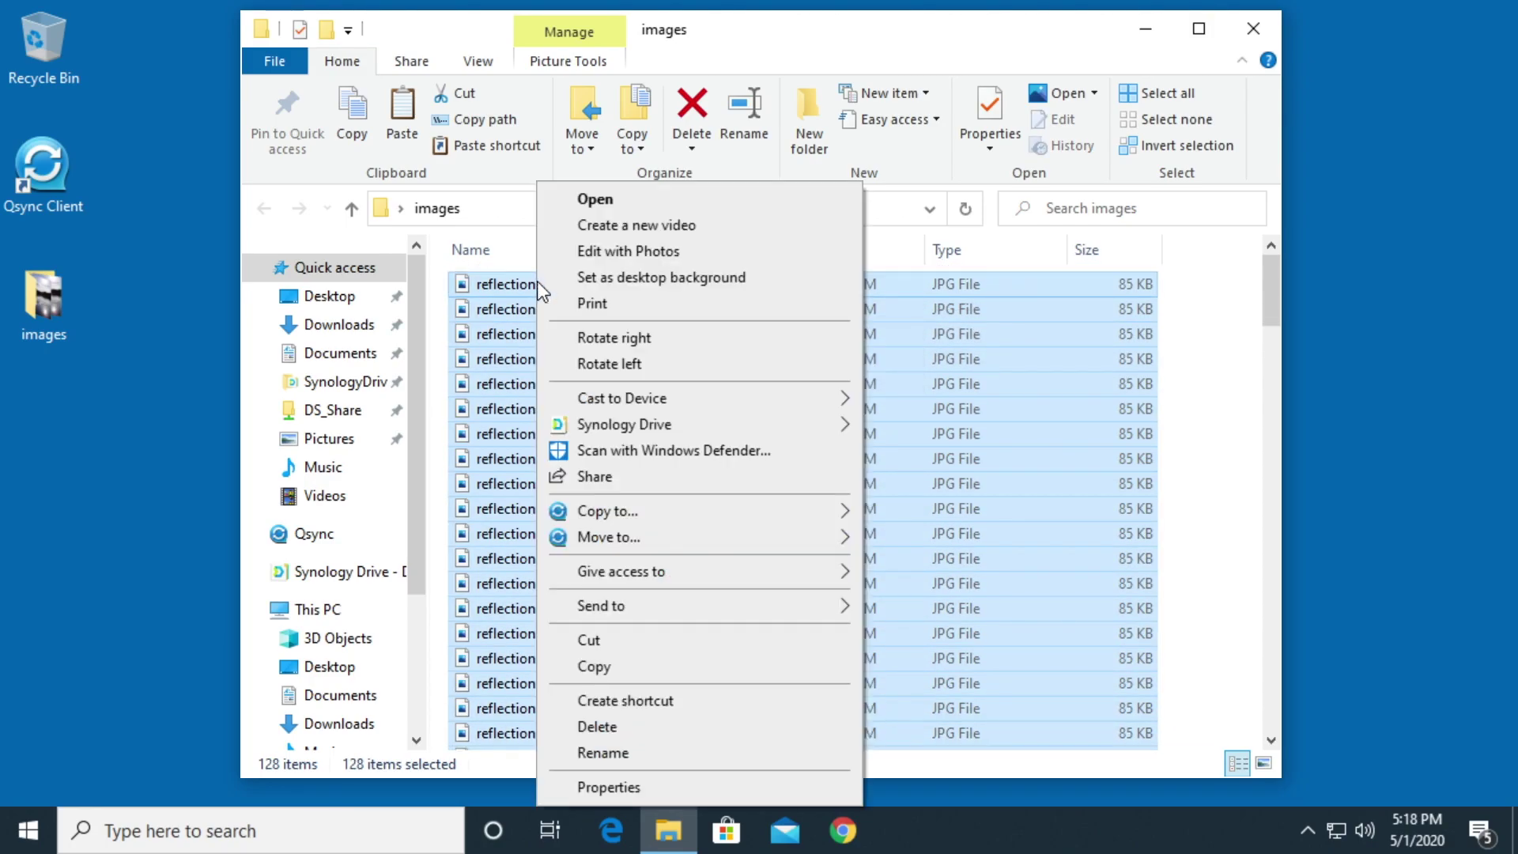
click(603, 752)
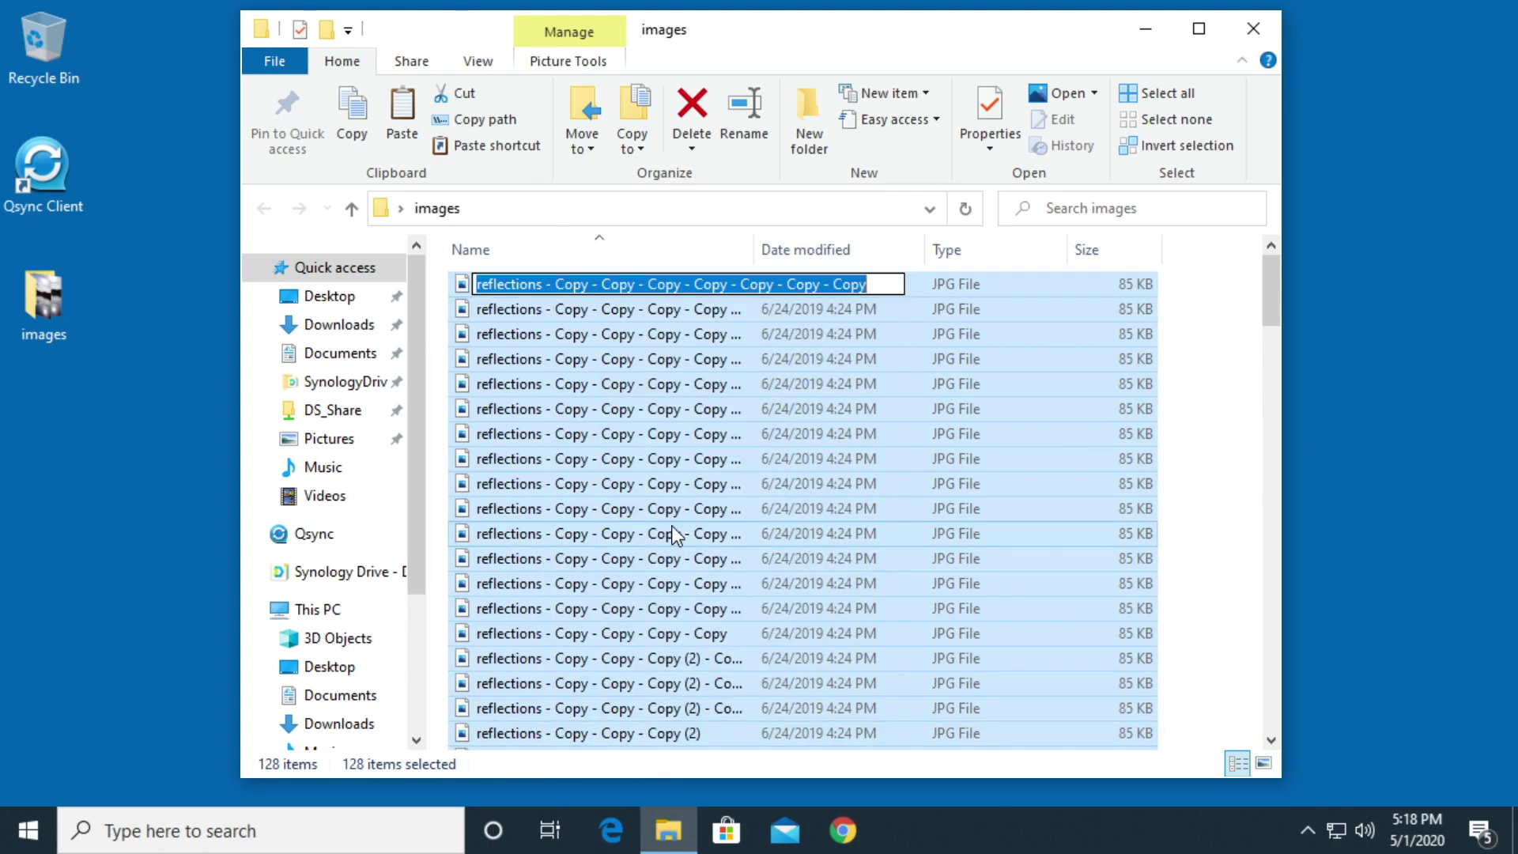
text(photo)
key(Return)
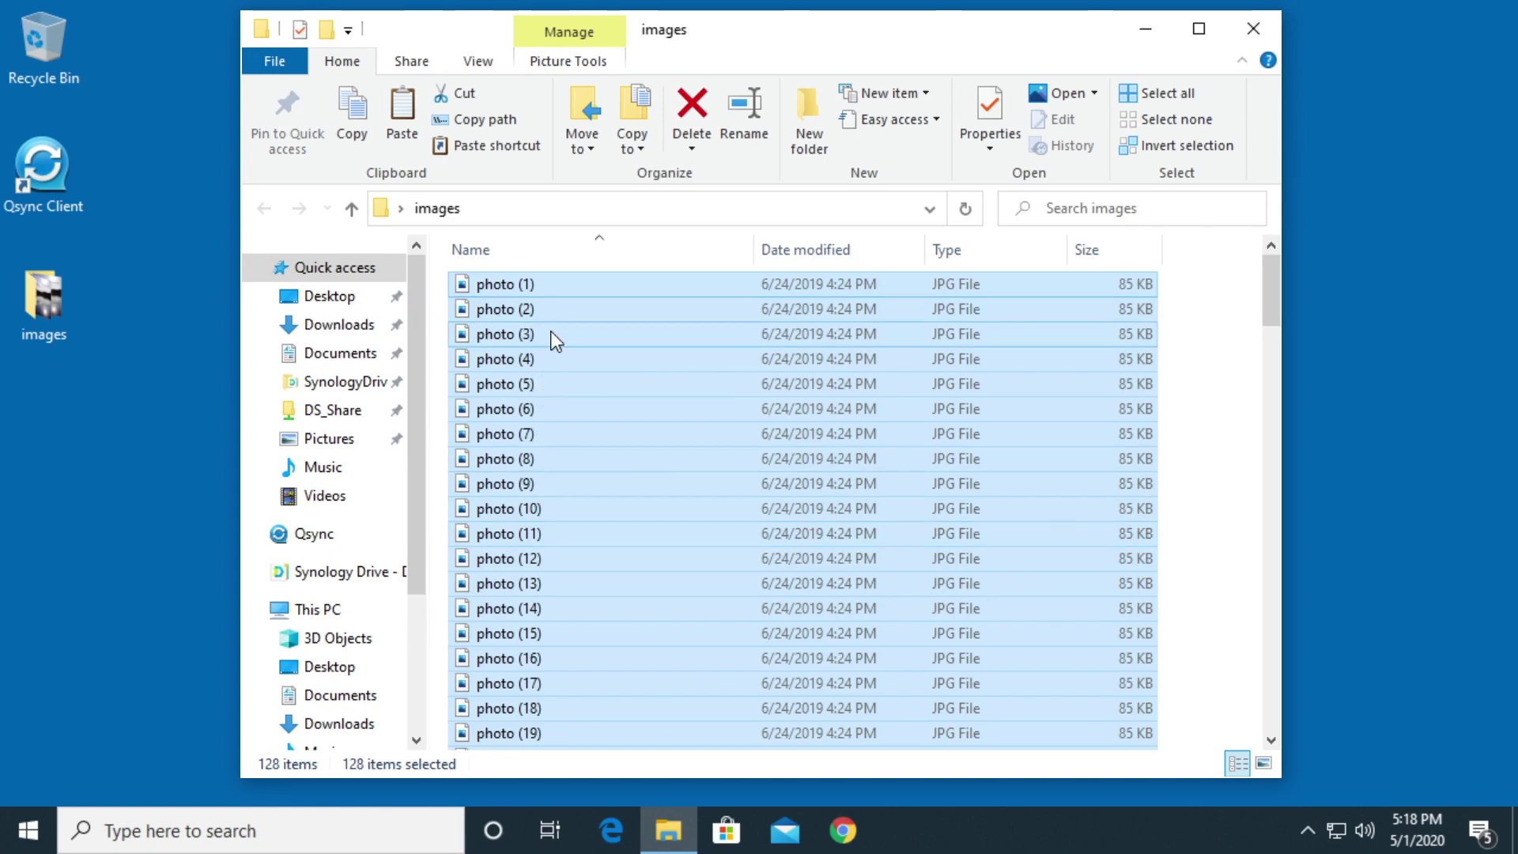
scroll(555, 339, down, 5)
scroll(560, 357, down, 5)
scroll(560, 358, down, 5)
scroll(561, 368, down, 5)
scroll(559, 384, down, 3)
scroll(539, 390, up, 5)
scroll(544, 388, up, 5)
scroll(544, 388, up, 10)
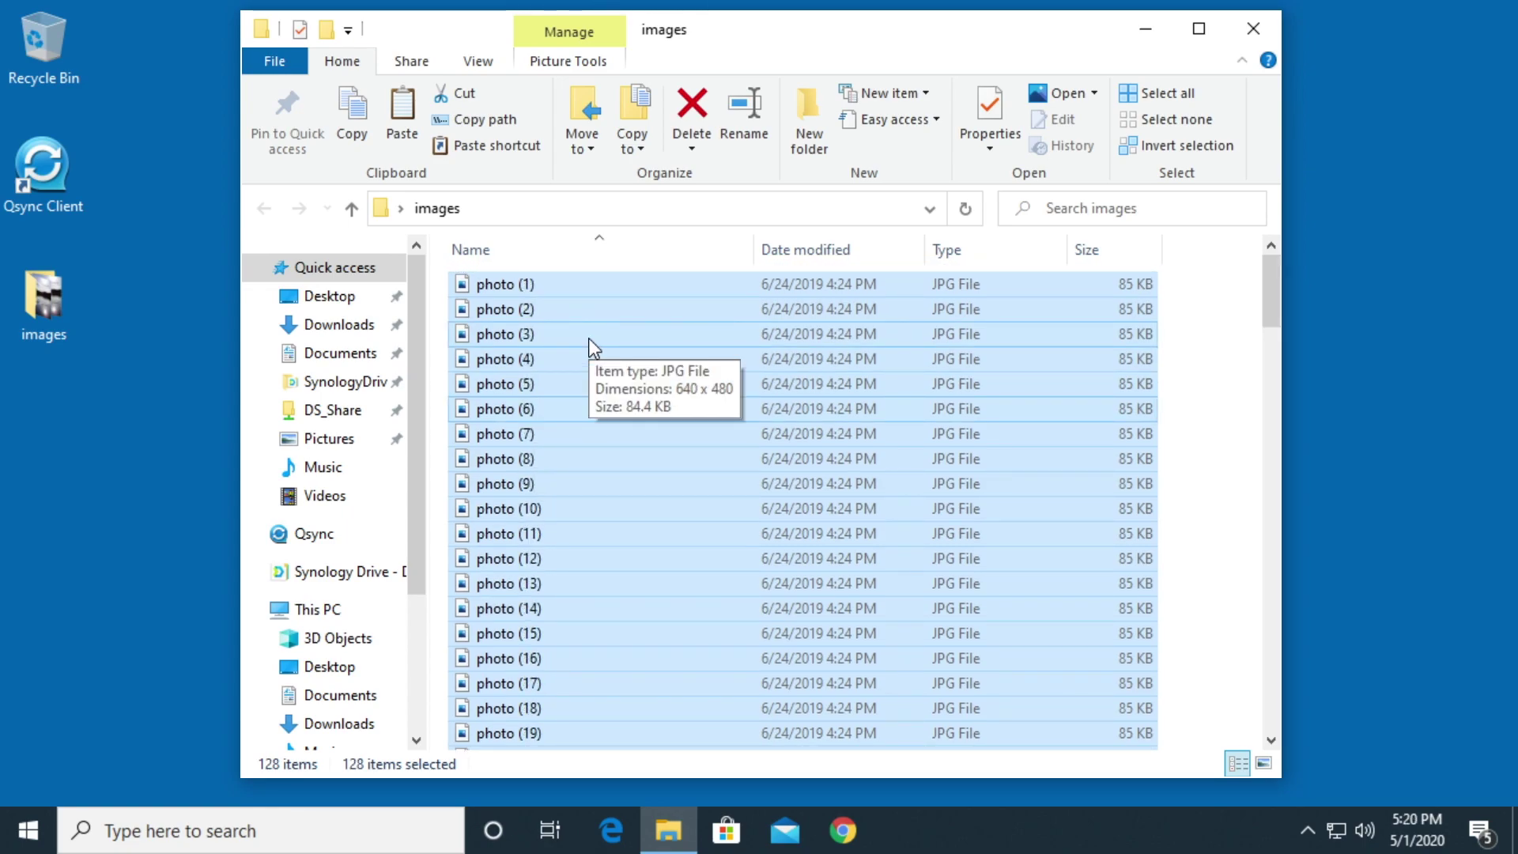
Select the continuous range from photo (1) to photo (12)
click(600, 333)
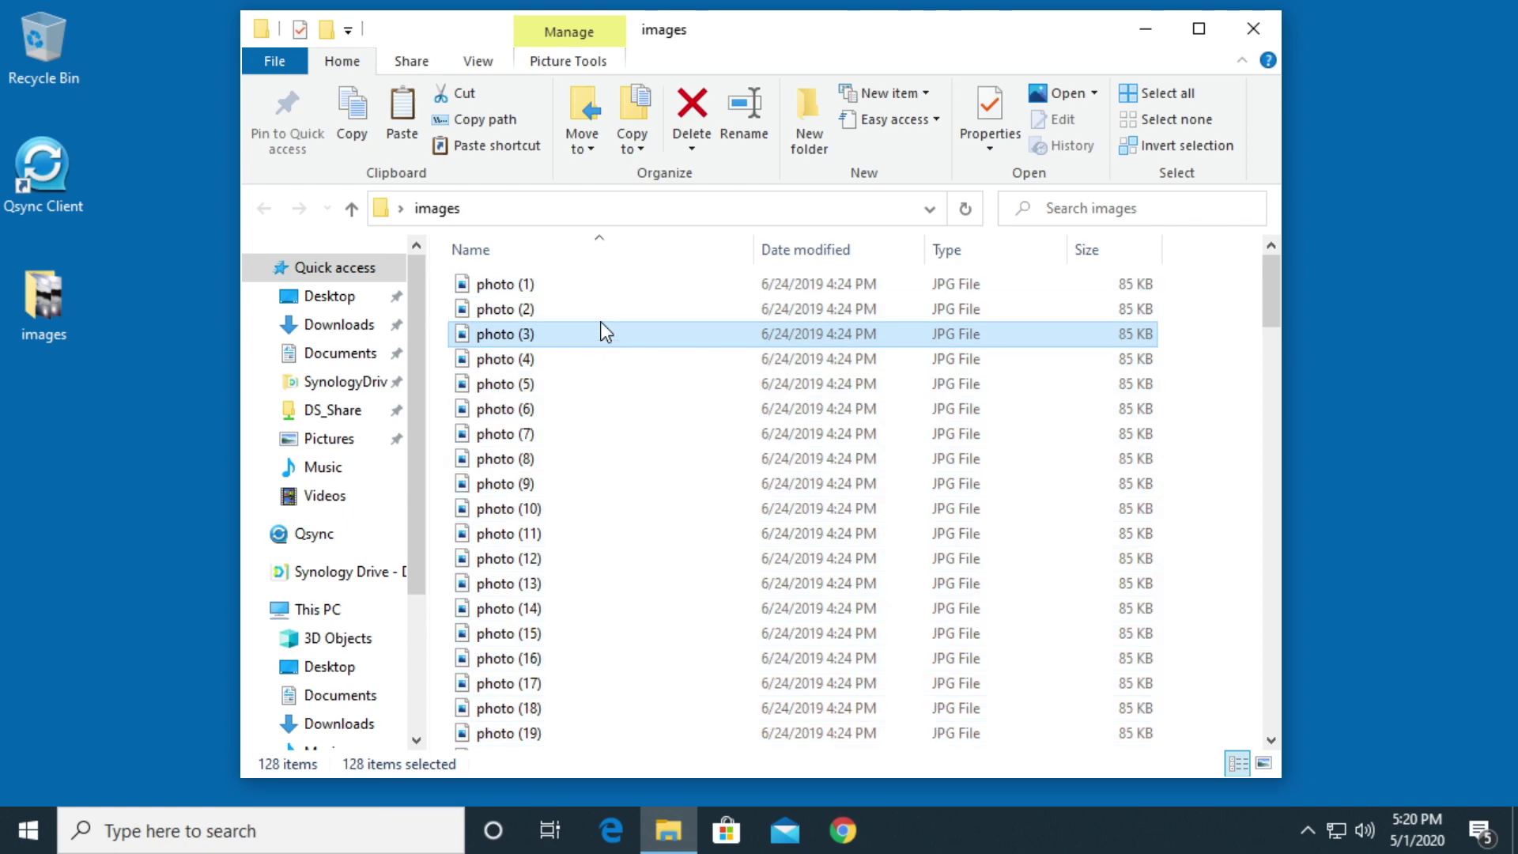
click(603, 284)
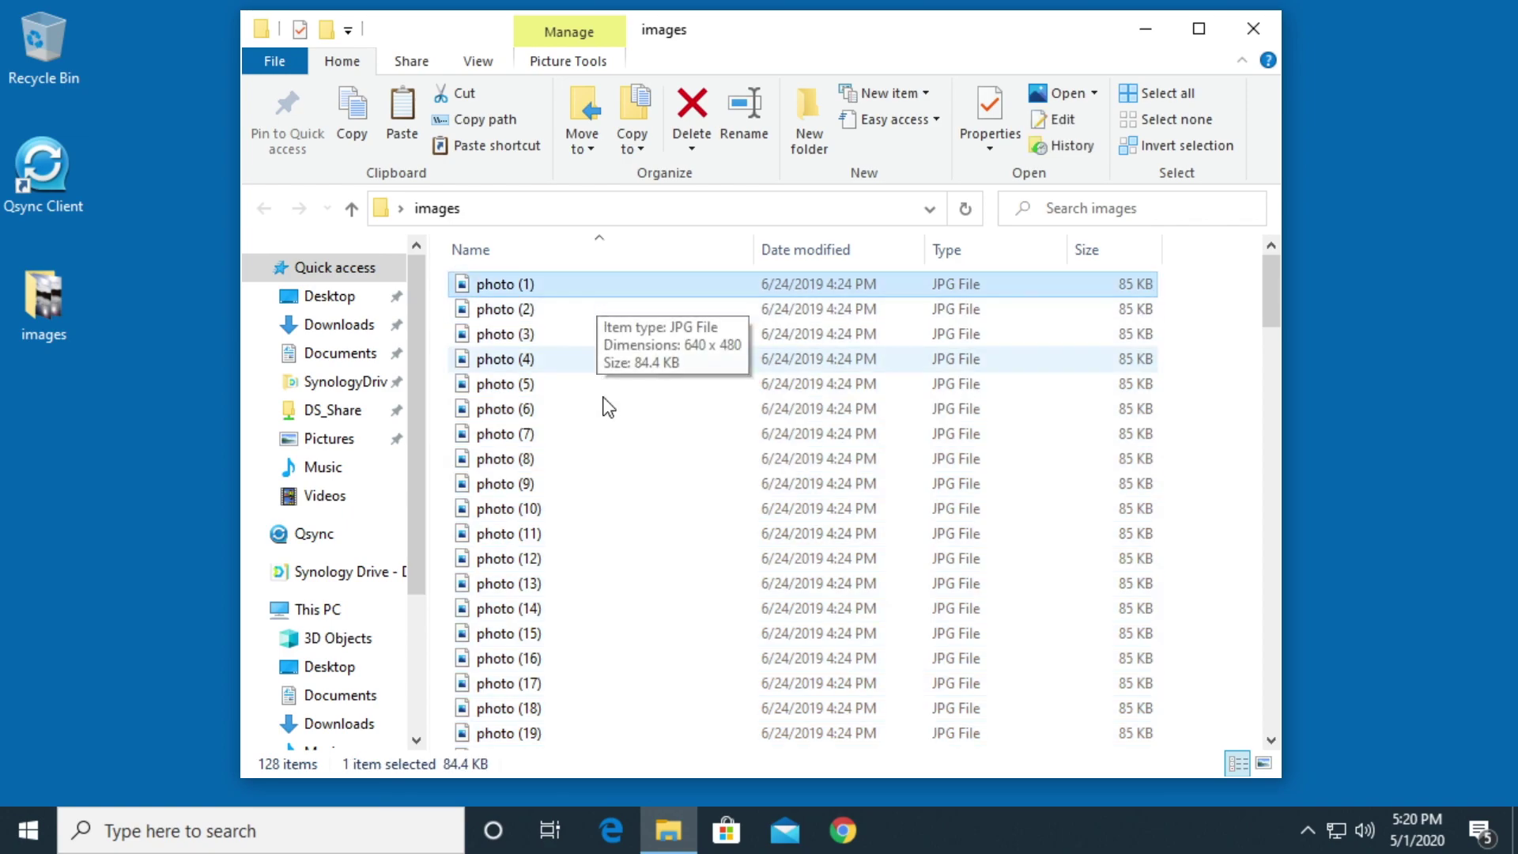
shift+click(616, 558)
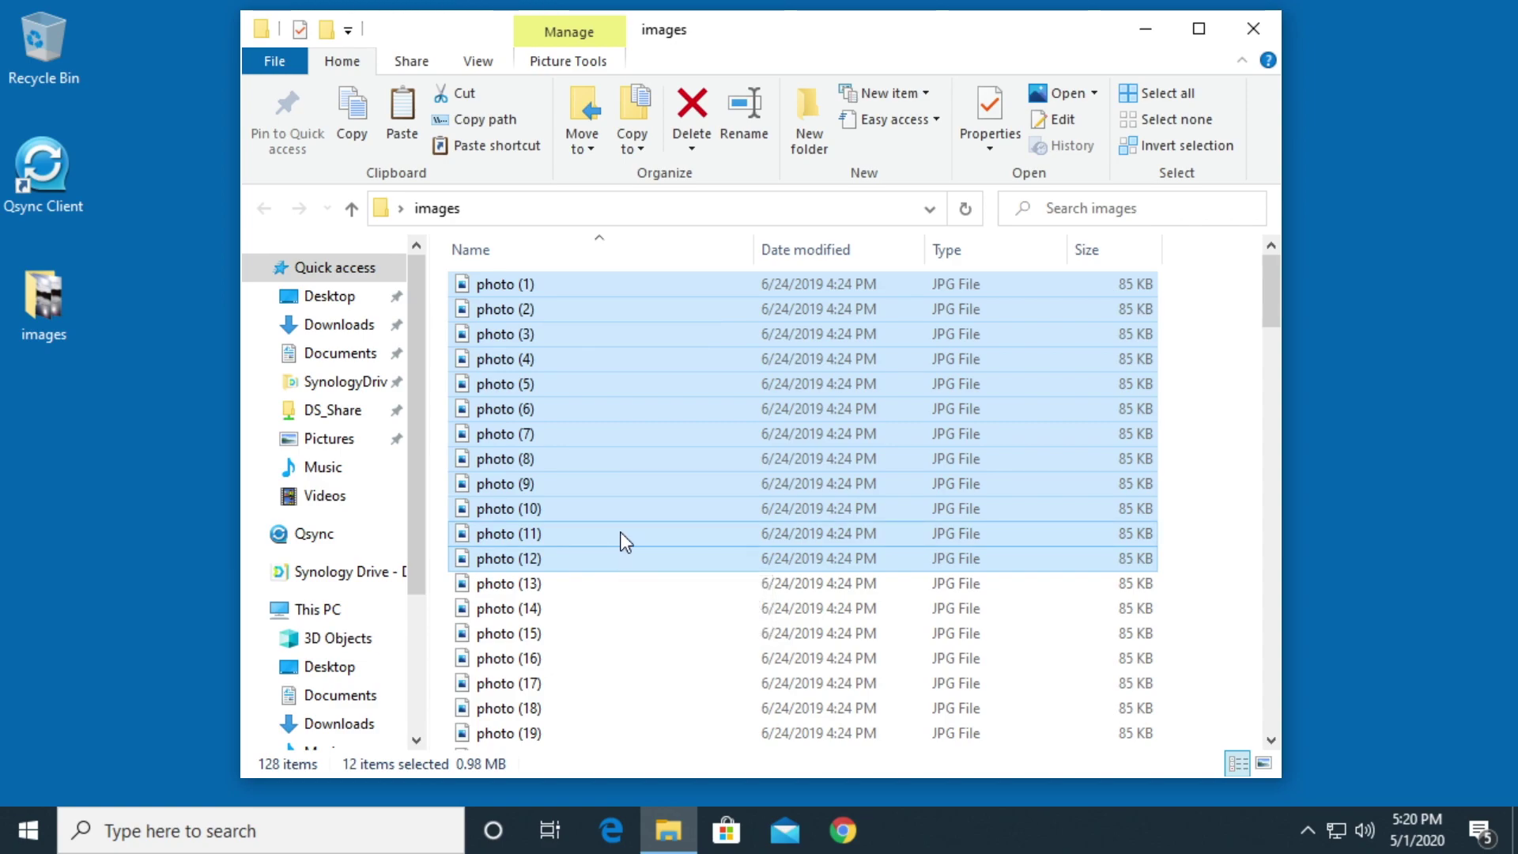
Rename photo (1)–(12), minus (4) and (6), plus photo (15), to 'pict'
ctrl+click(567, 362)
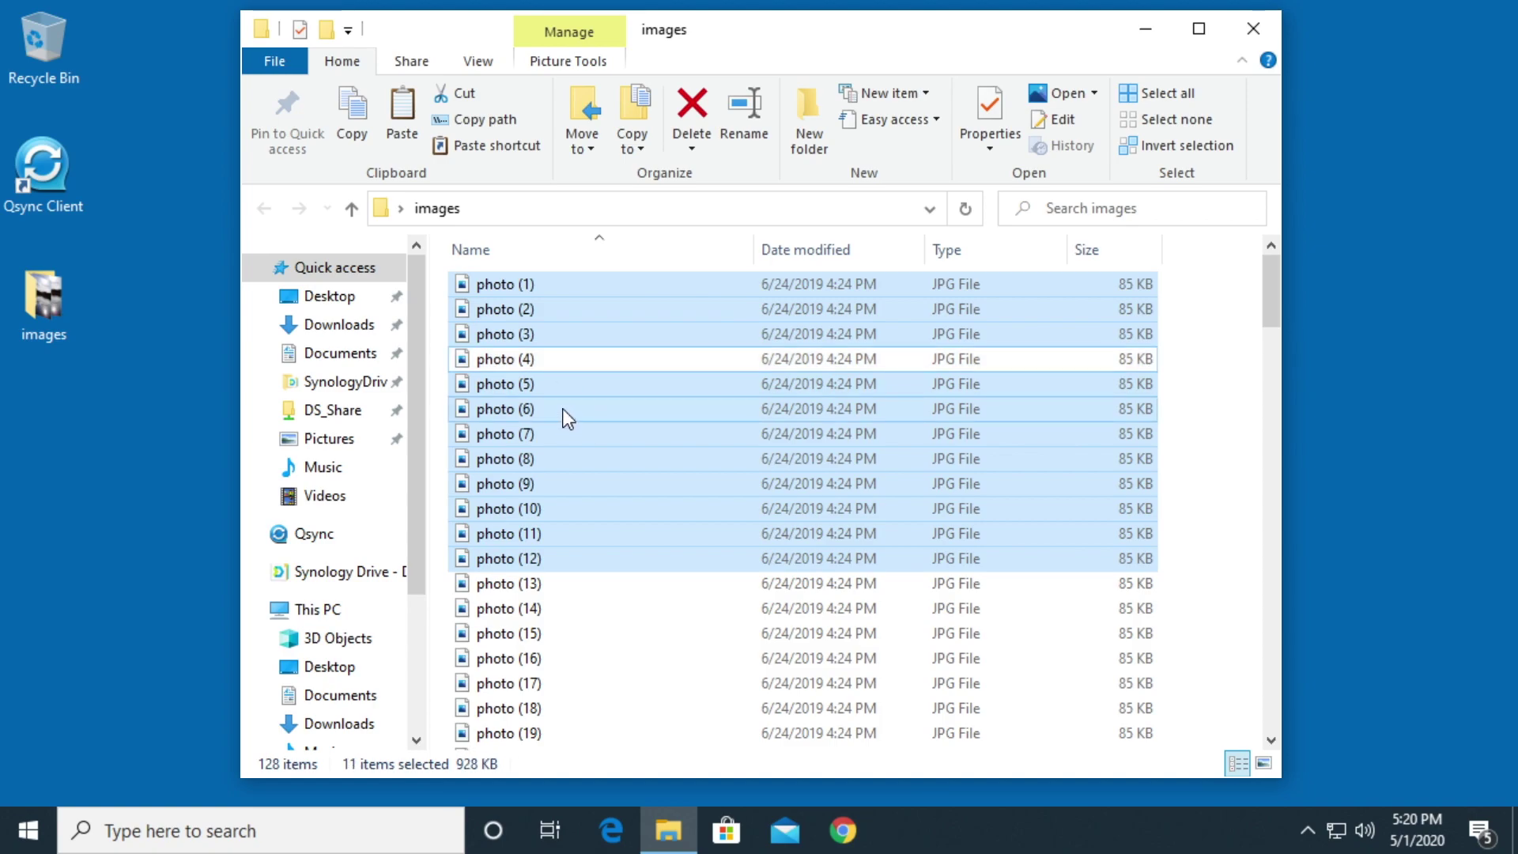
ctrl+click(561, 409)
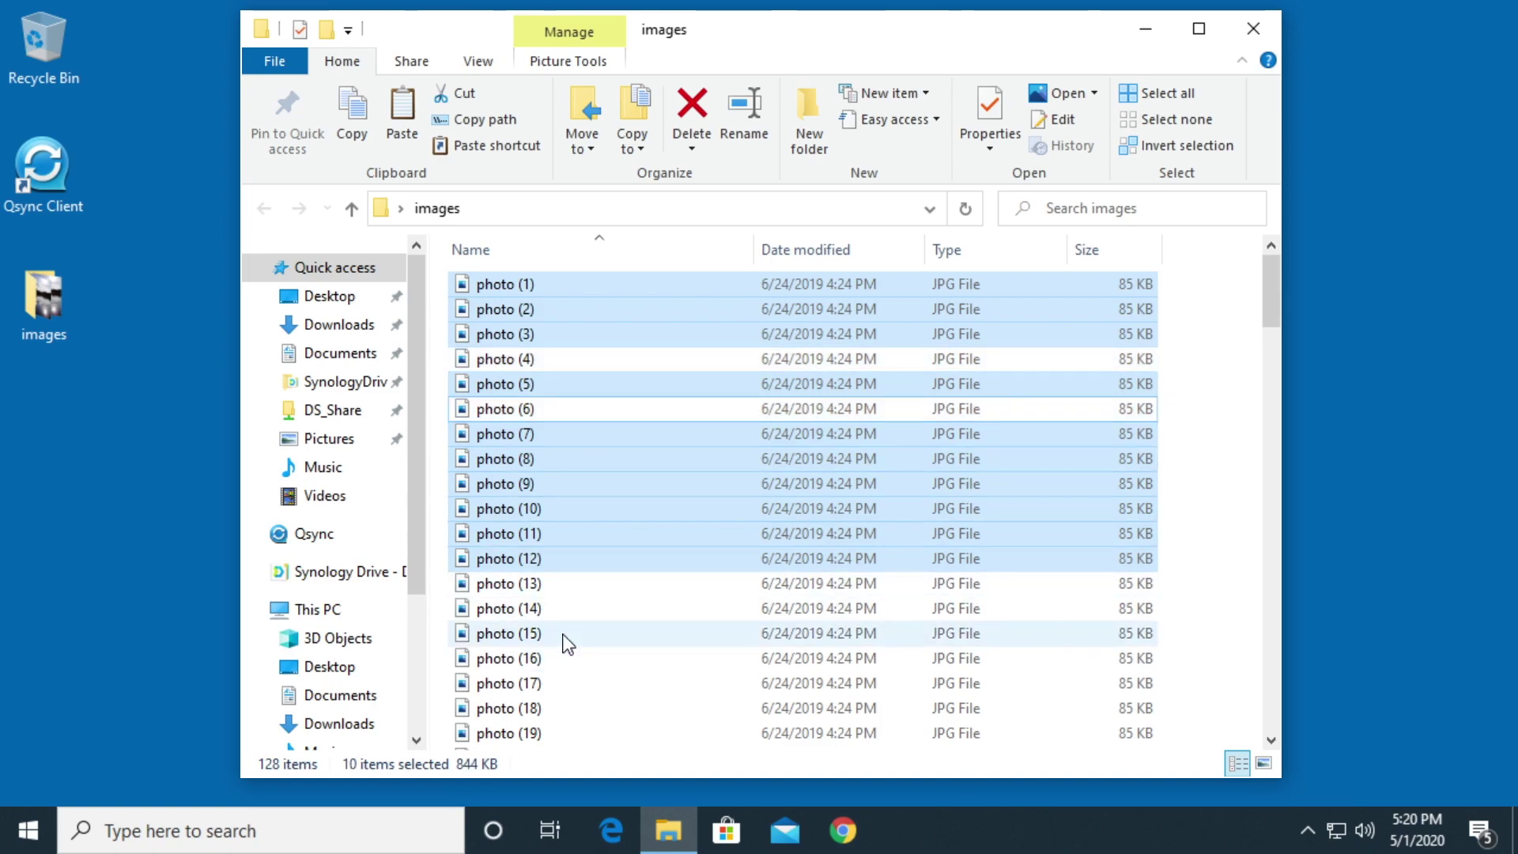
ctrl+click(587, 632)
right_click(581, 461)
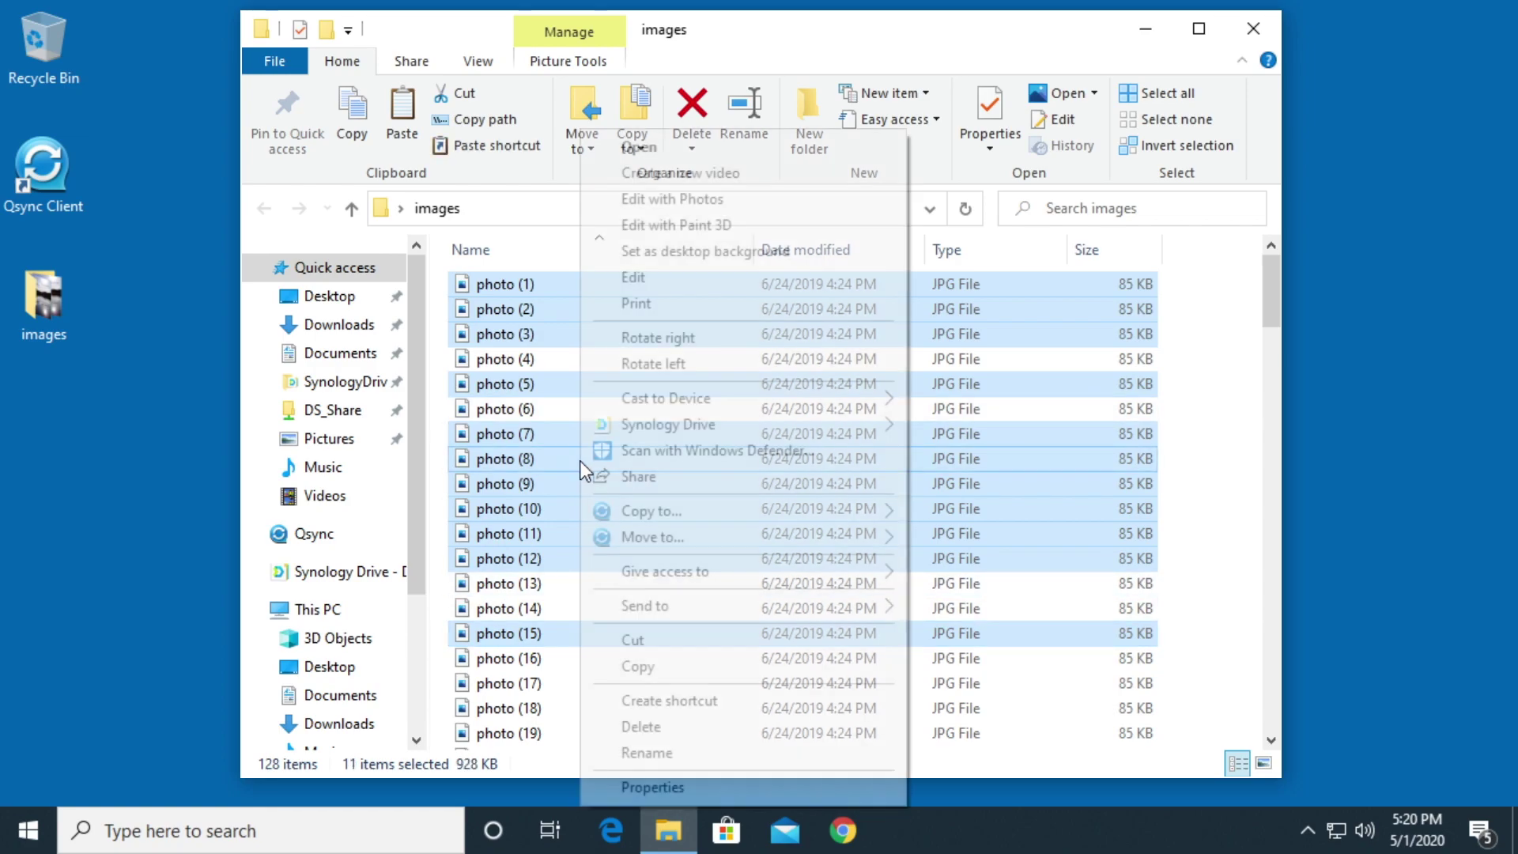
click(646, 753)
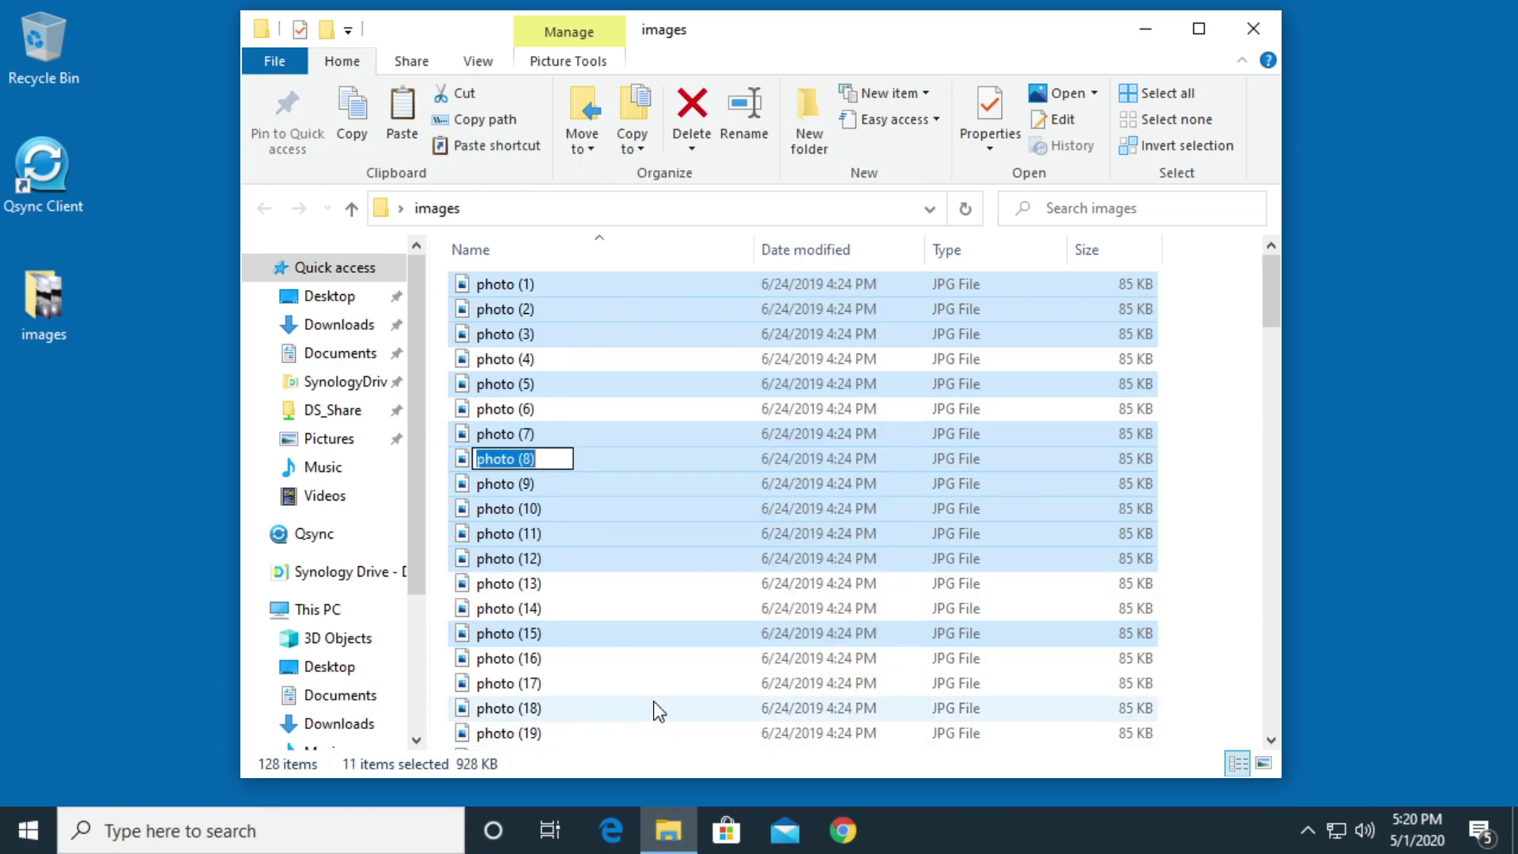
text(pict)
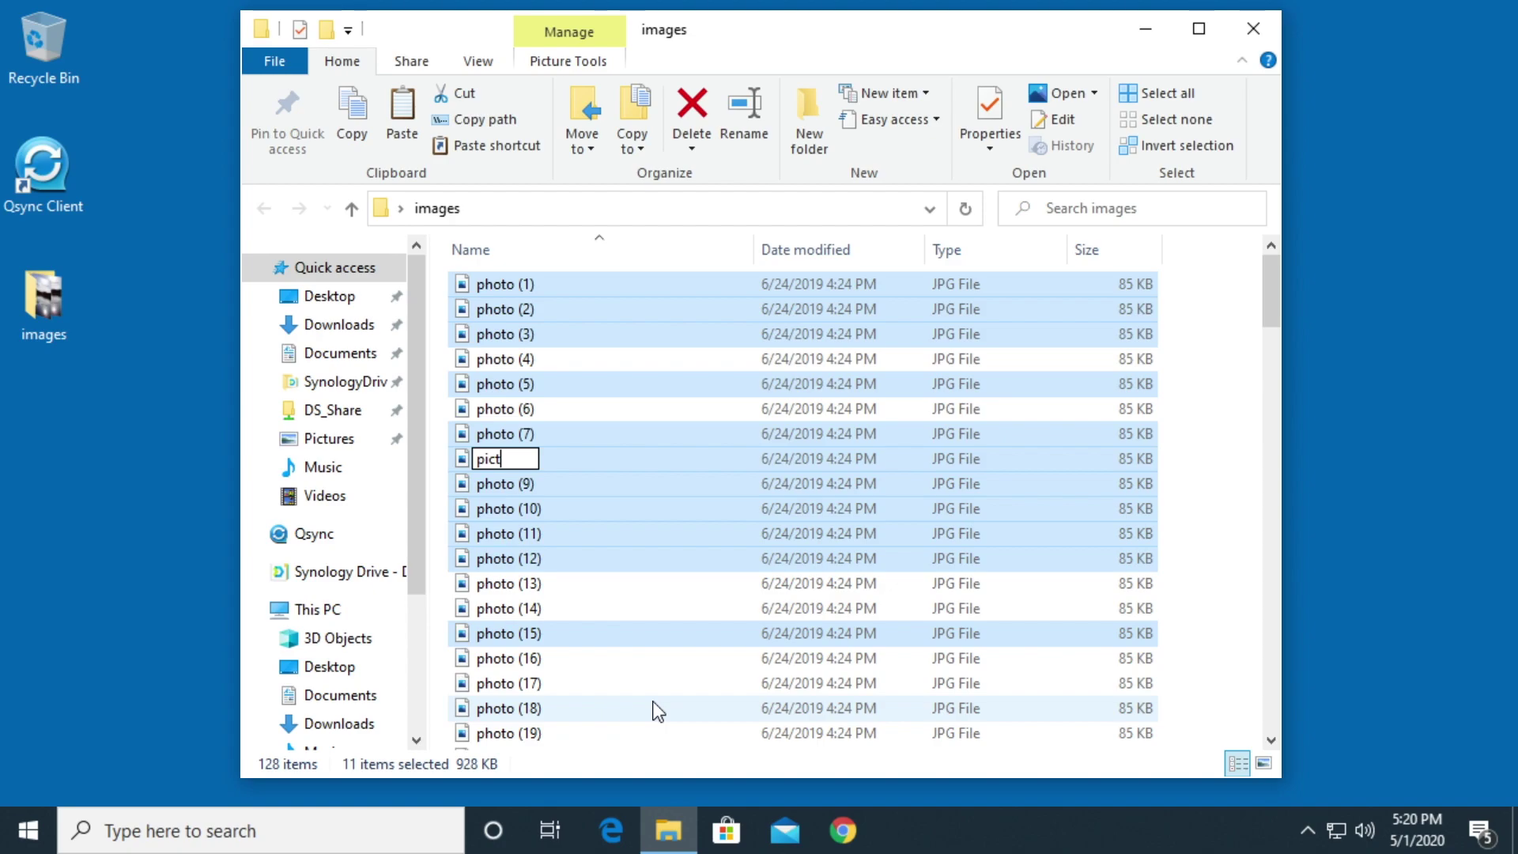
key(Return)
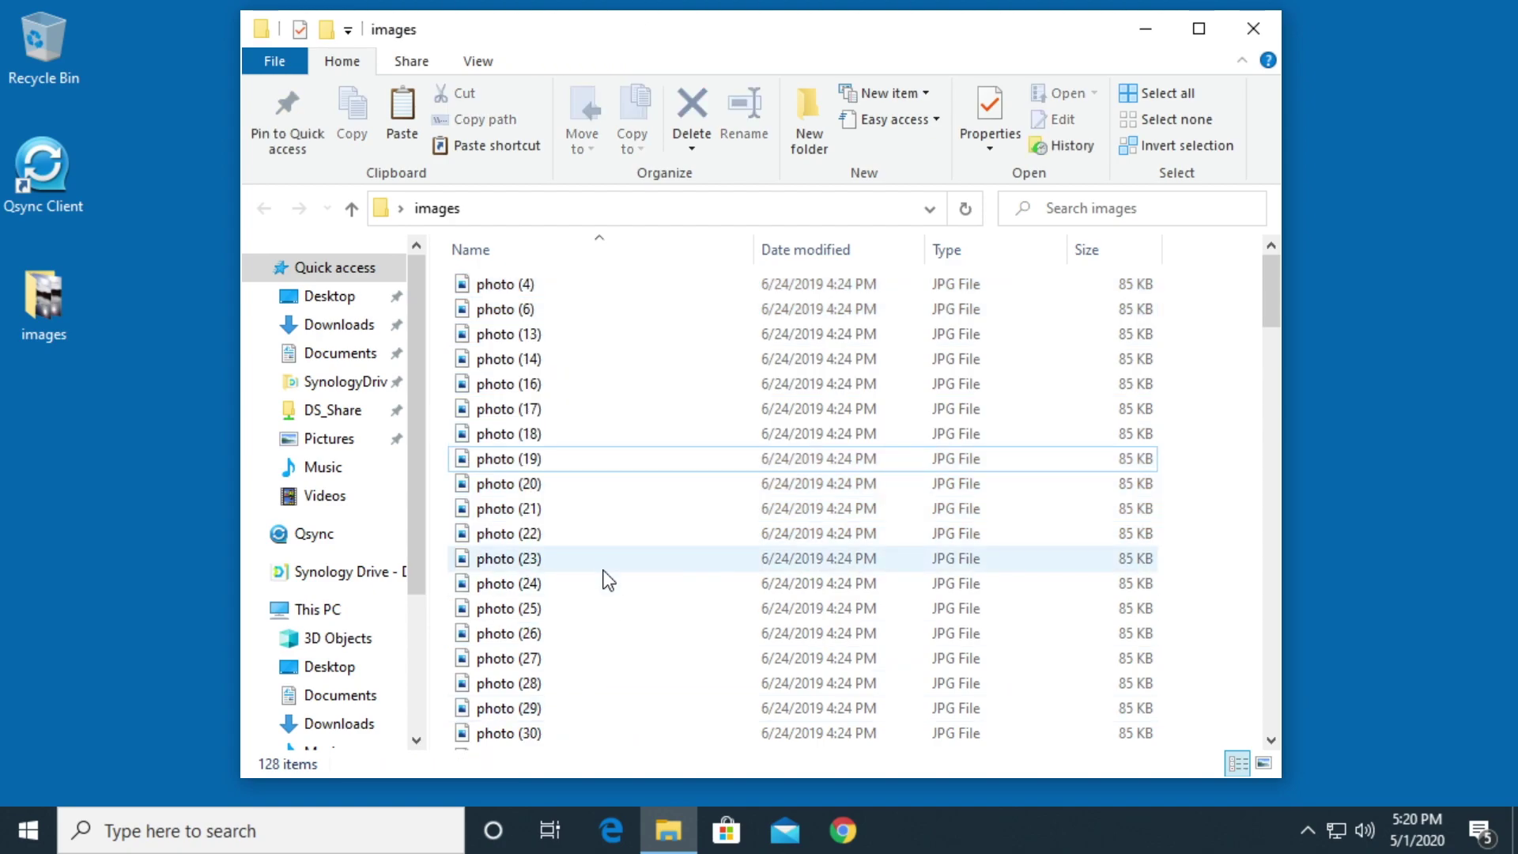
scroll(605, 581, down, 5)
scroll(605, 594, down, 5)
scroll(605, 612, down, 5)
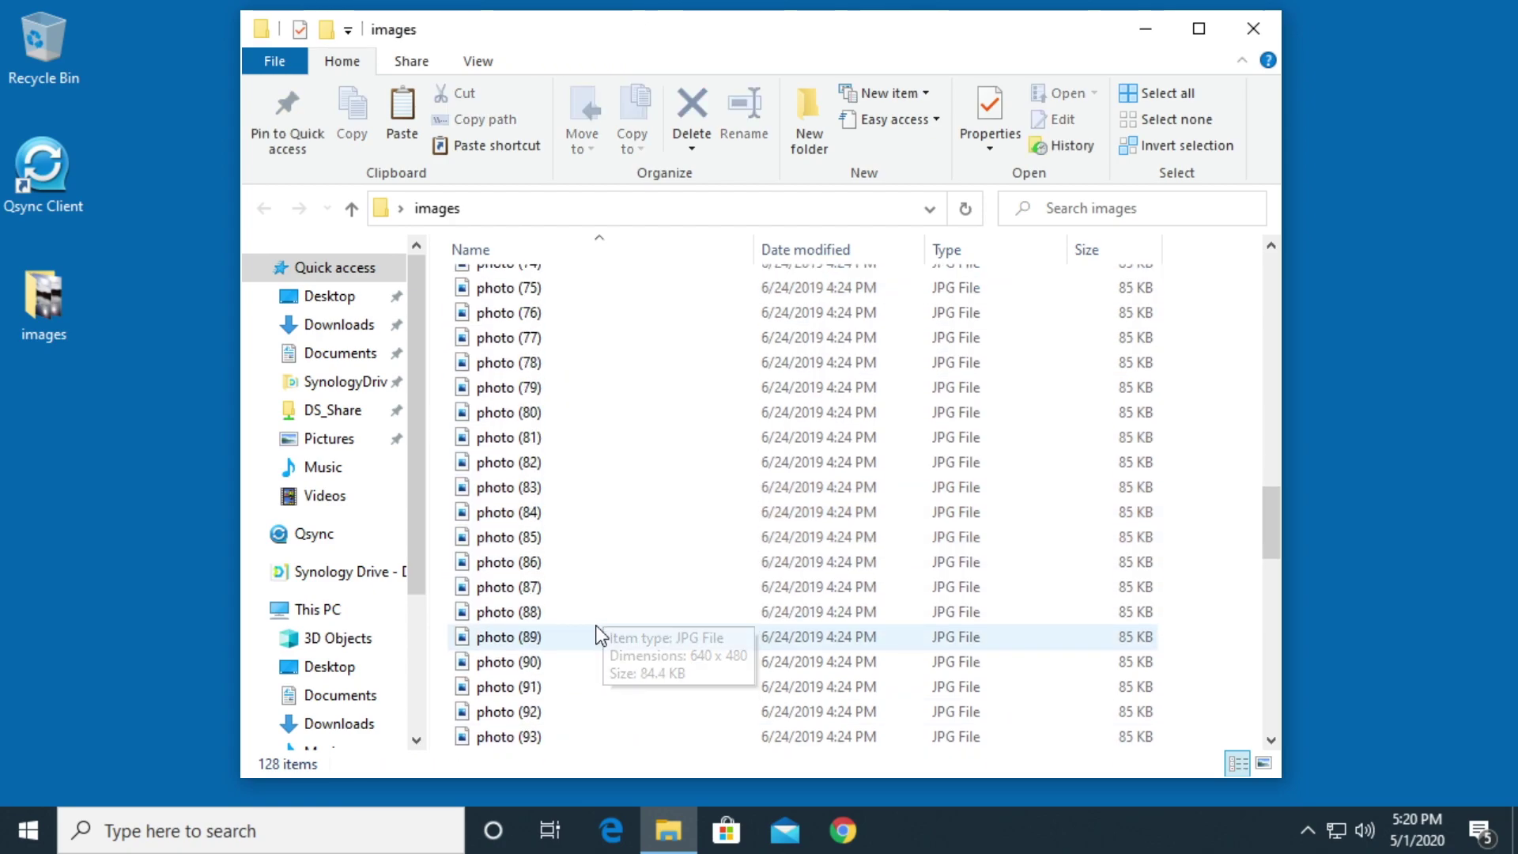
scroll(604, 616, down, 5)
scroll(604, 628, down, 3)
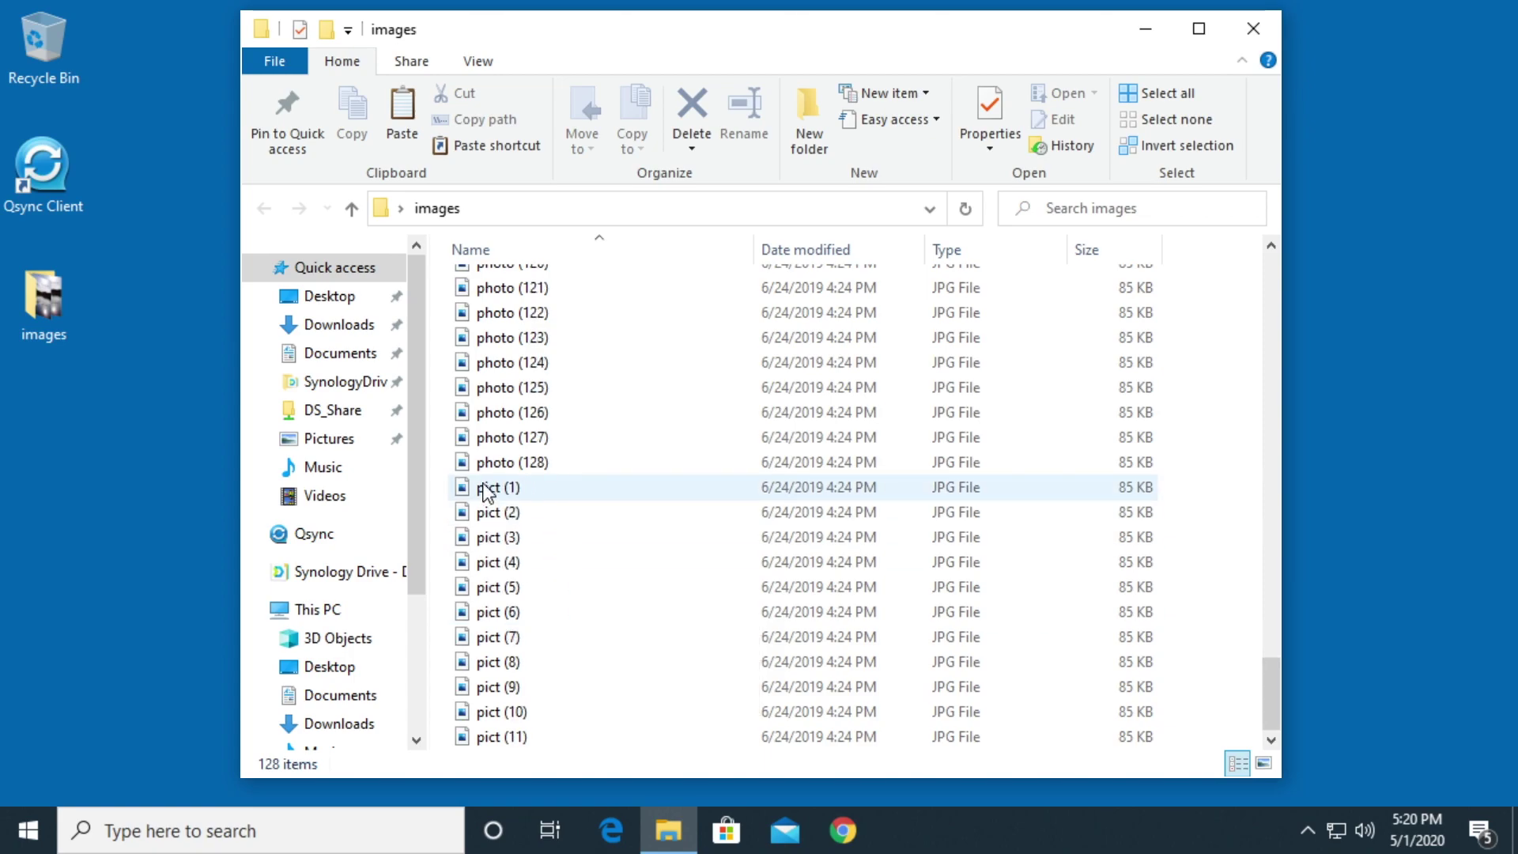